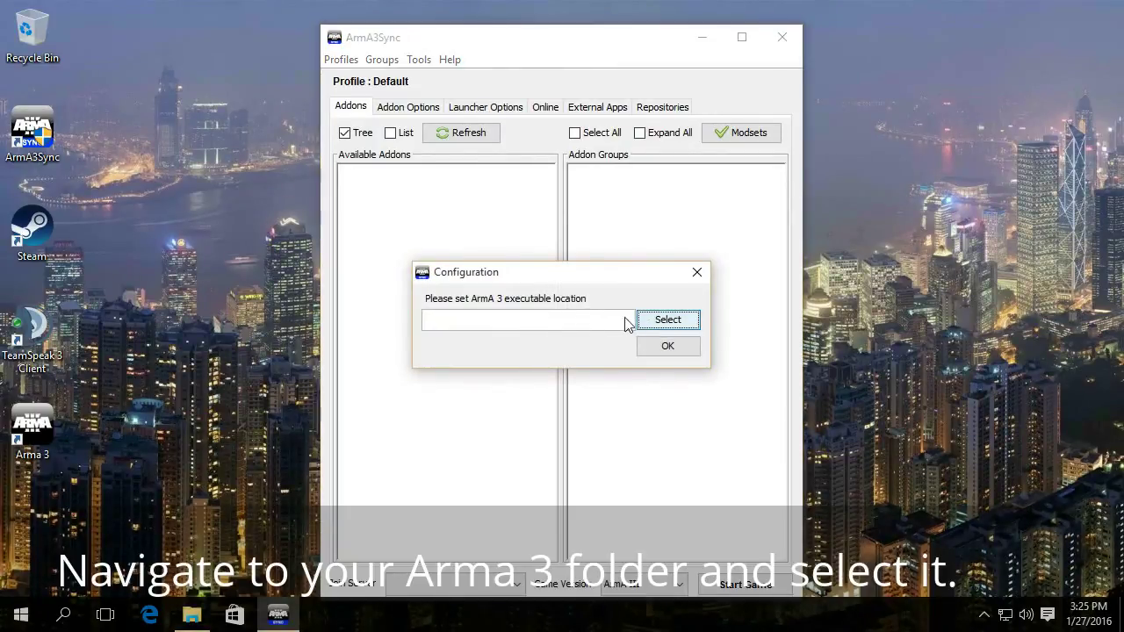
# - Set the ArmA 3 executable location to arma3.exe in the Arma 3 folder and confirm the configuration
pyautogui.click(672, 320)
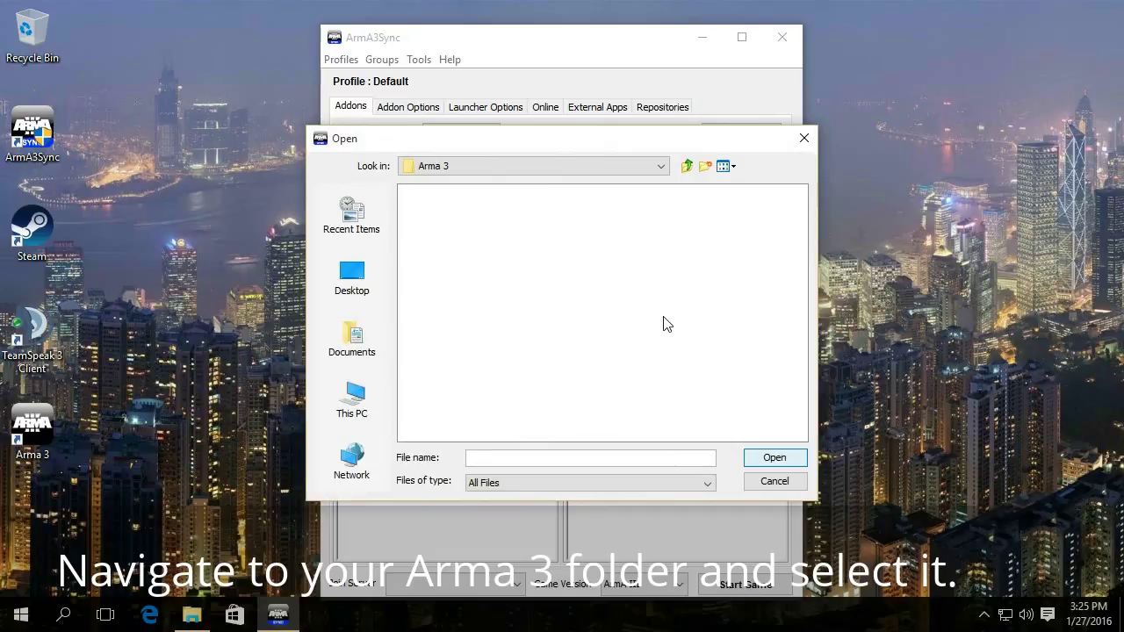
pyautogui.click(420, 398)
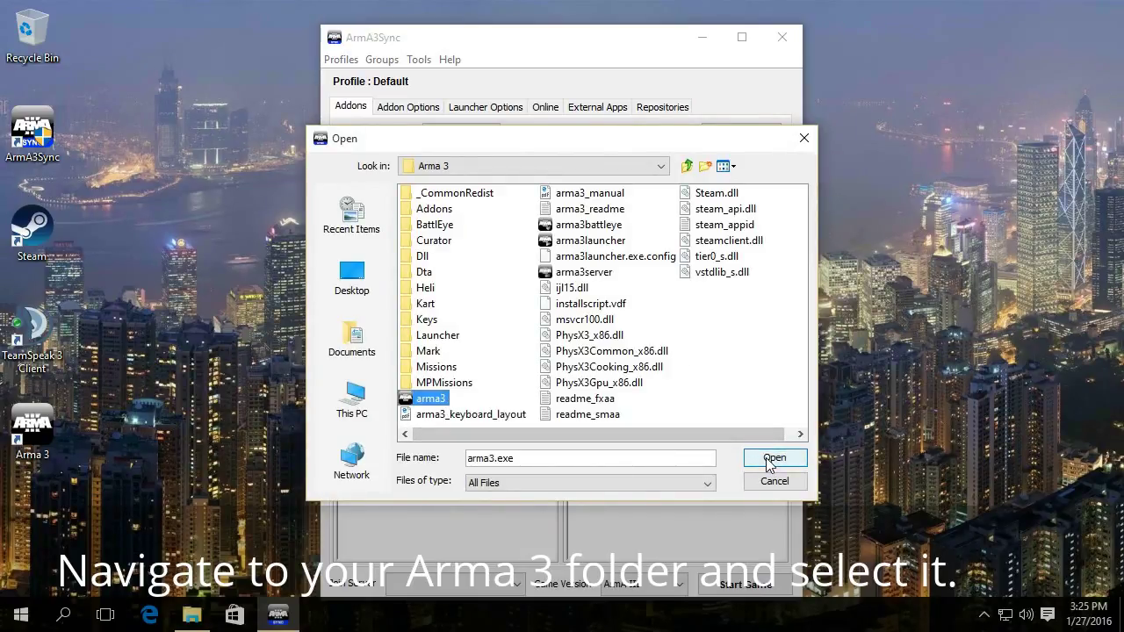
pyautogui.click(752, 458)
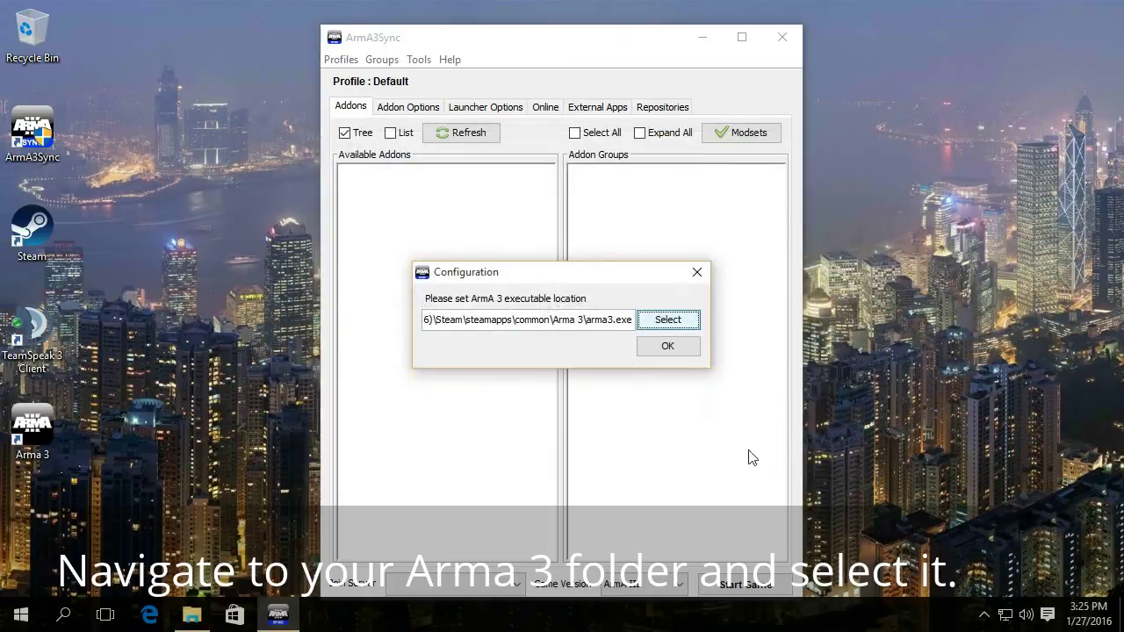
pyautogui.click(664, 348)
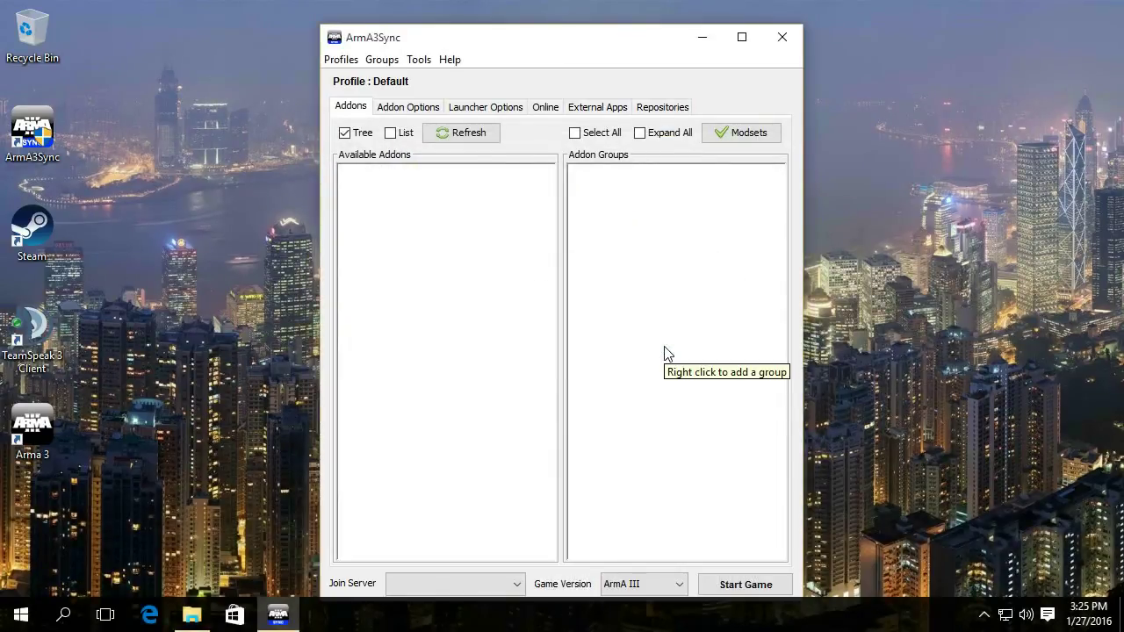
# - Start adding a new addons repository
pyautogui.click(649, 107)
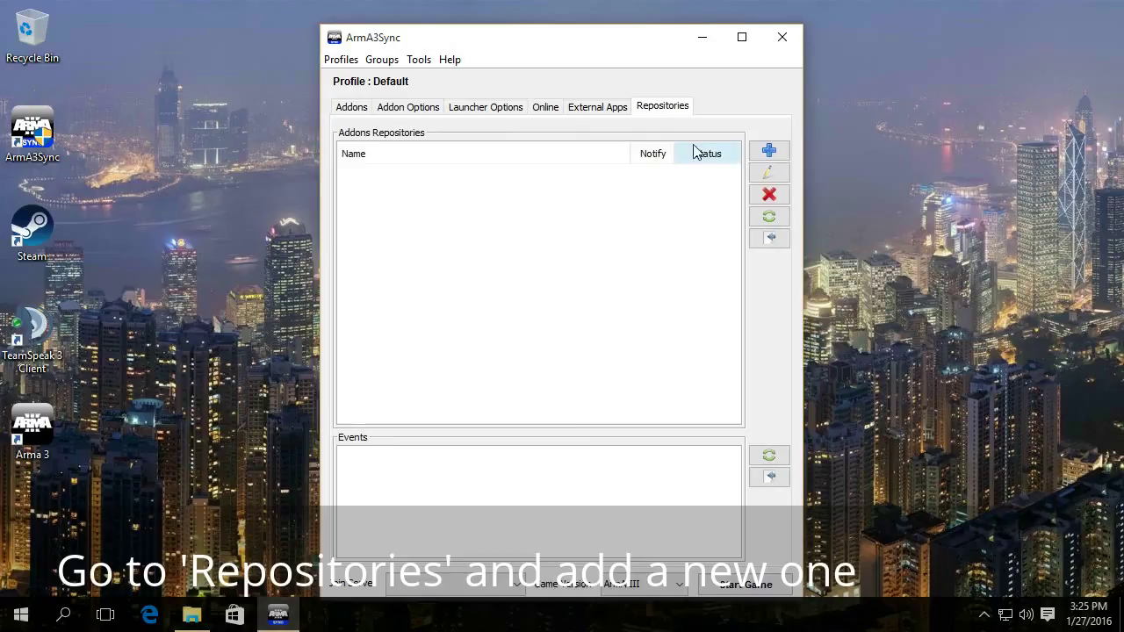
pyautogui.click(770, 153)
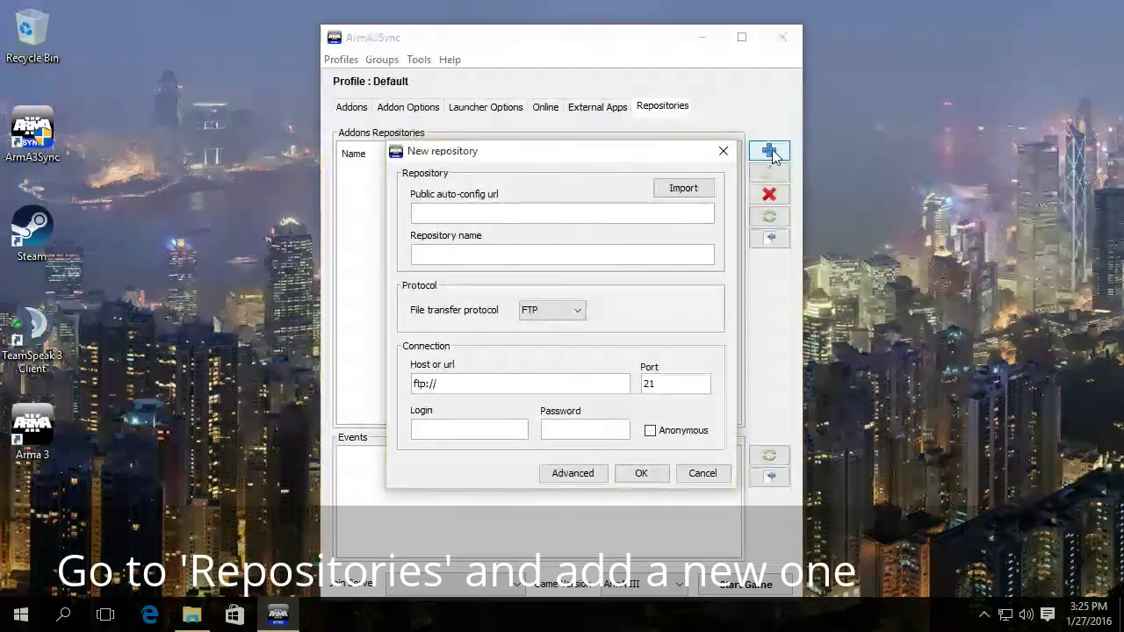
pyautogui.click(151, 614)
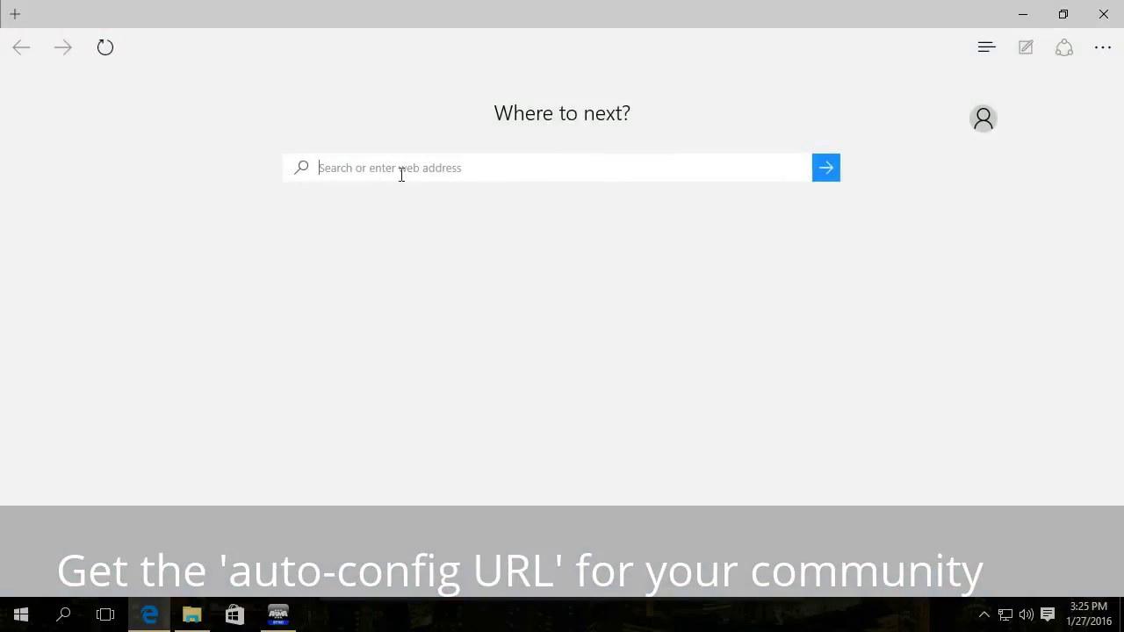
pyautogui.write('http://zulu-alpha.co.za/')
pyautogui.press('Return')
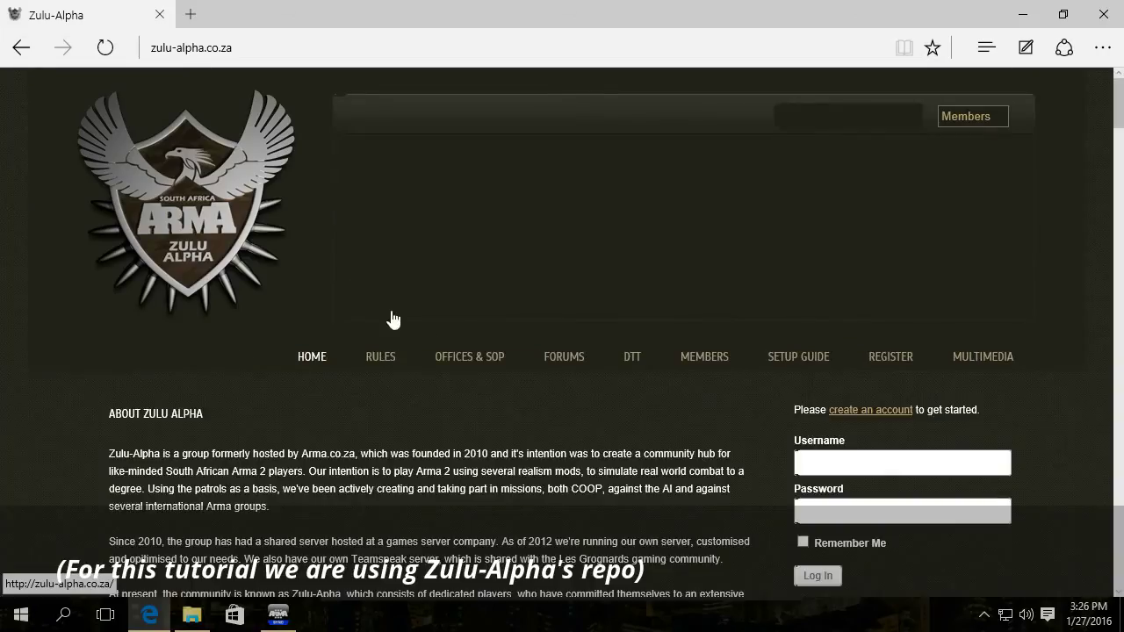
pyautogui.moveTo(458, 360)
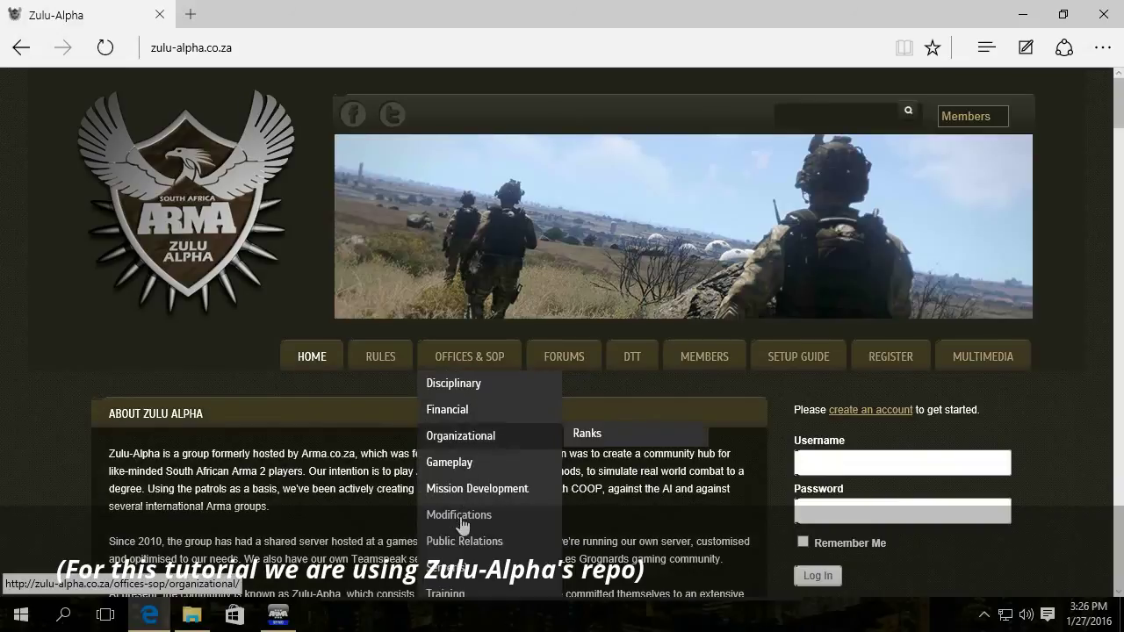
pyautogui.click(462, 521)
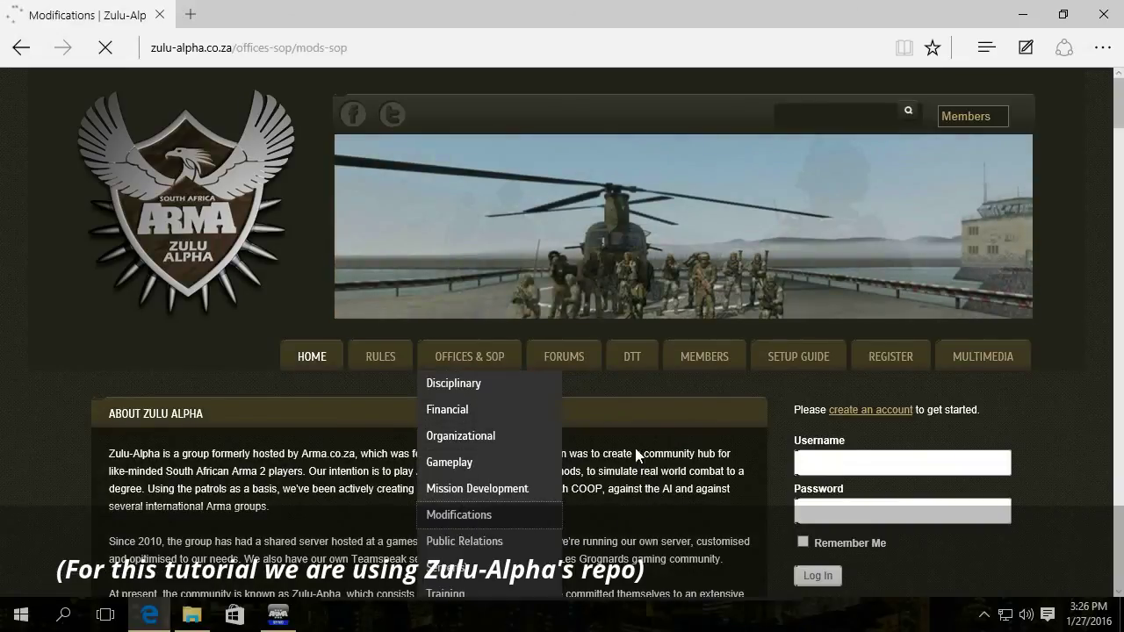
# - Copy the Arma 3 Sync auto-config URL for Main & Testing from the Custom Repository\Collection section
pyautogui.scroll(-10, 578, 442)
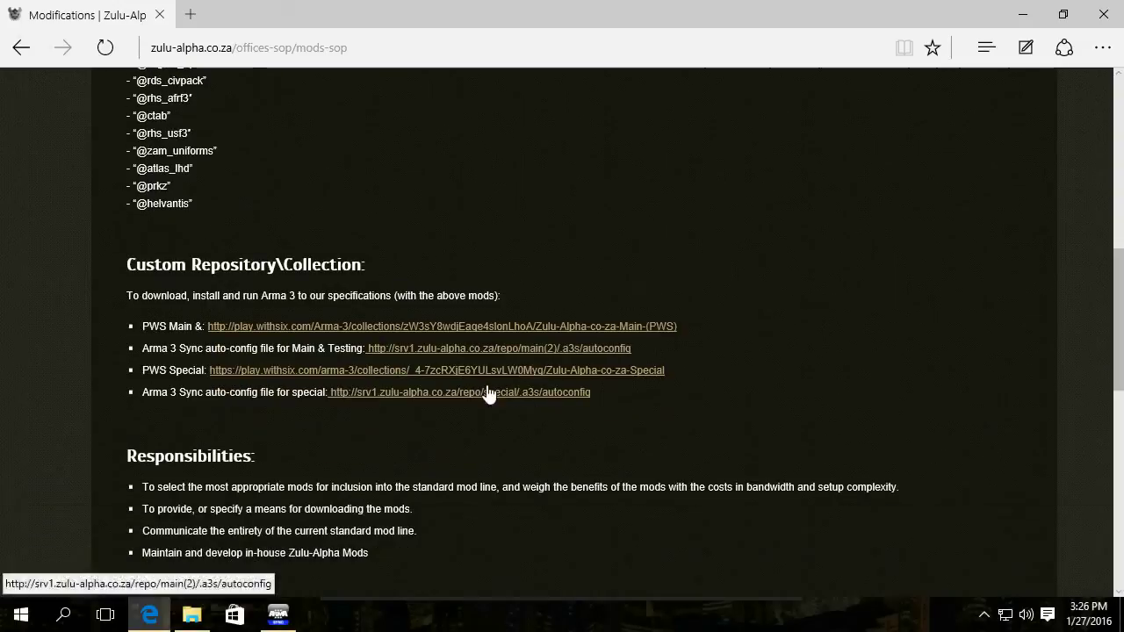
pyautogui.moveTo(640, 349); pyautogui.dragTo(374, 355)
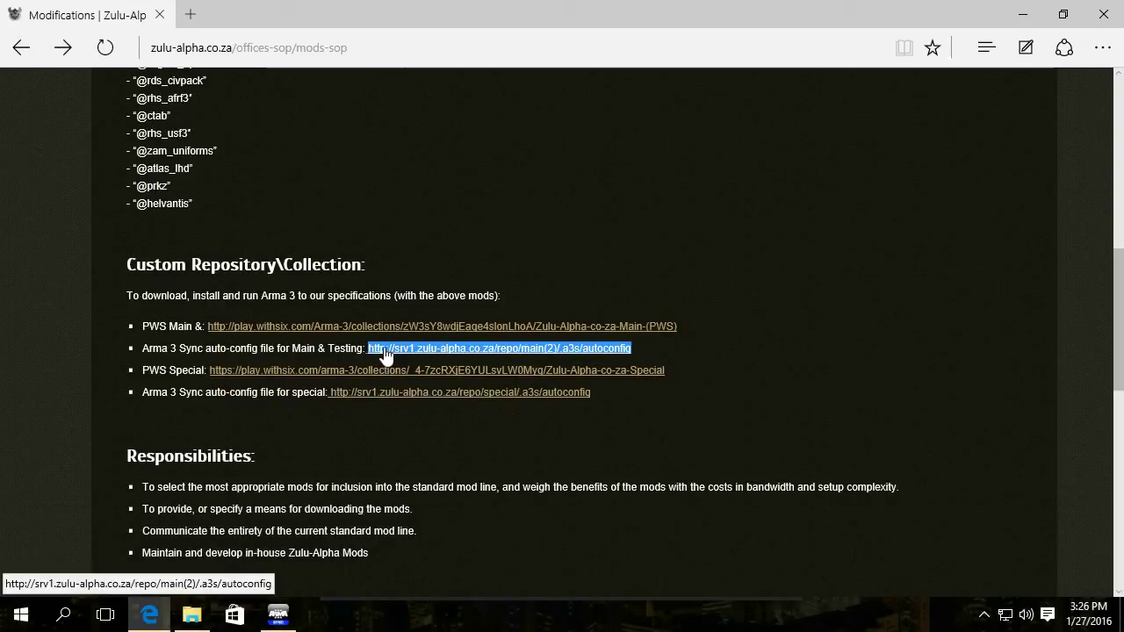
pyautogui.rightClick(384, 352)
pyautogui.click(427, 483)
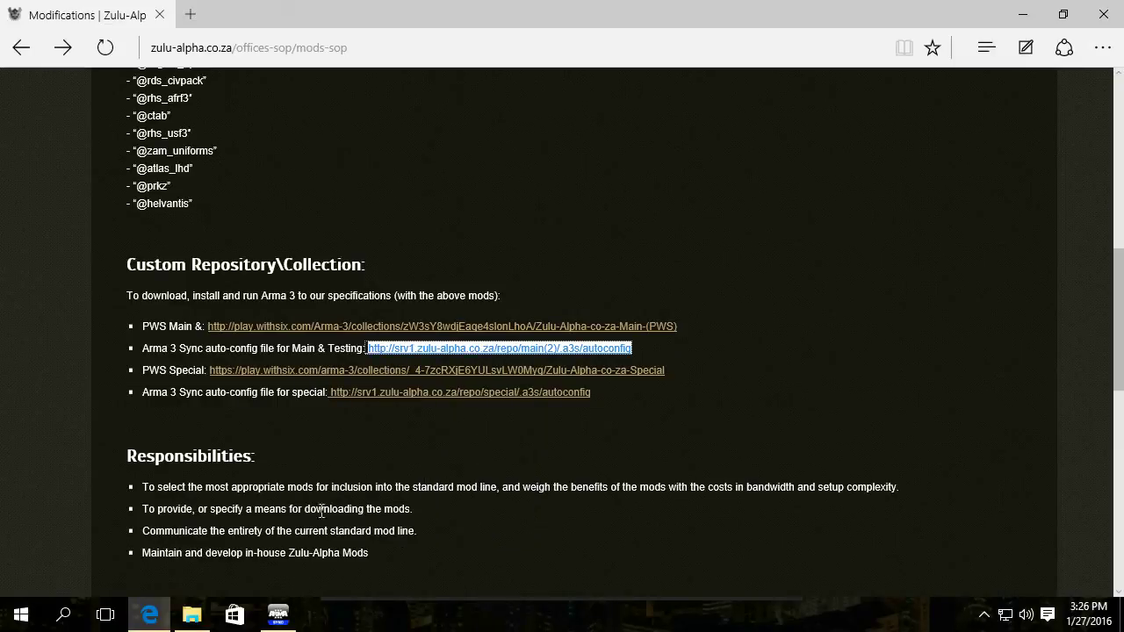
# - Close the browser, paste the copied URL as the new repository's public auto-config url, import its settings and save the repository
pyautogui.click(1104, 14)
pyautogui.click(471, 213)
pyautogui.rightClick(472, 212)
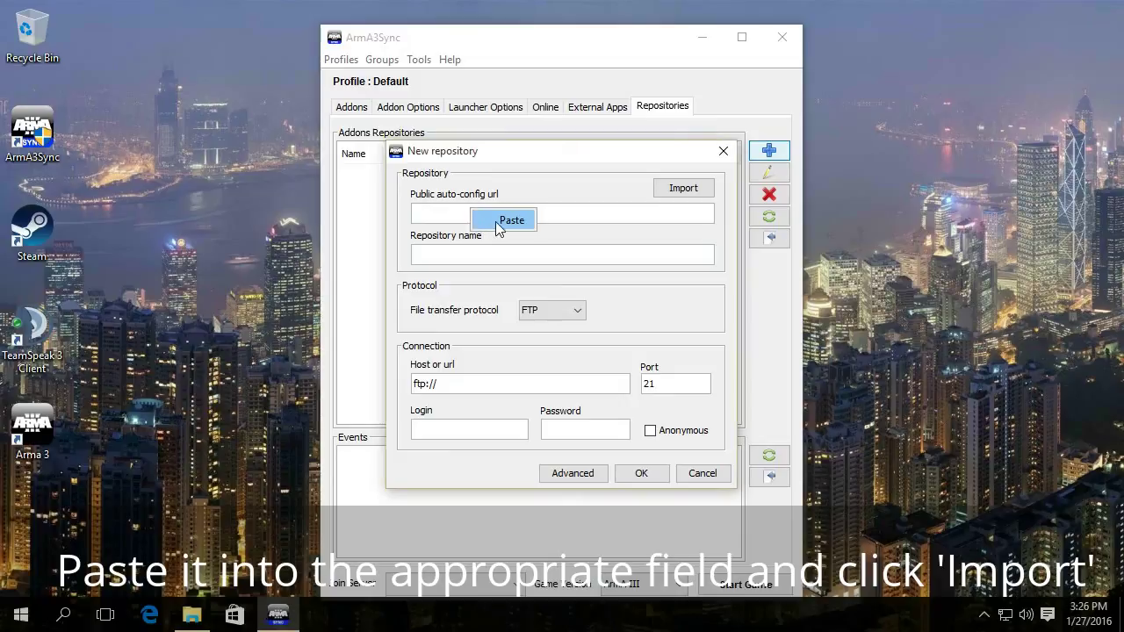
pyautogui.click(497, 225)
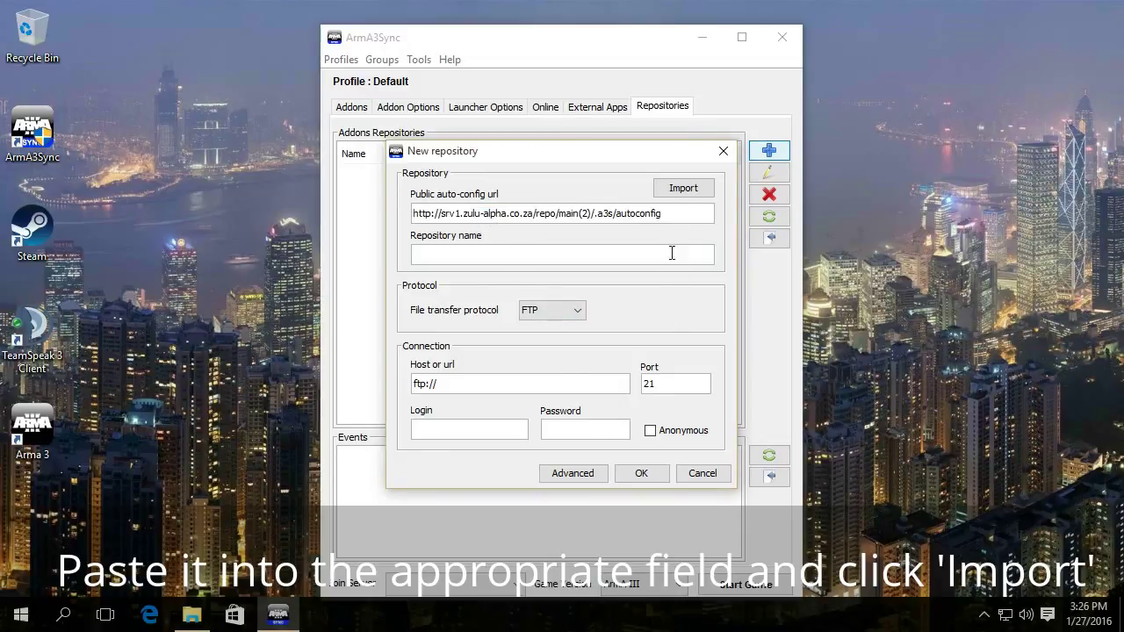
pyautogui.click(680, 192)
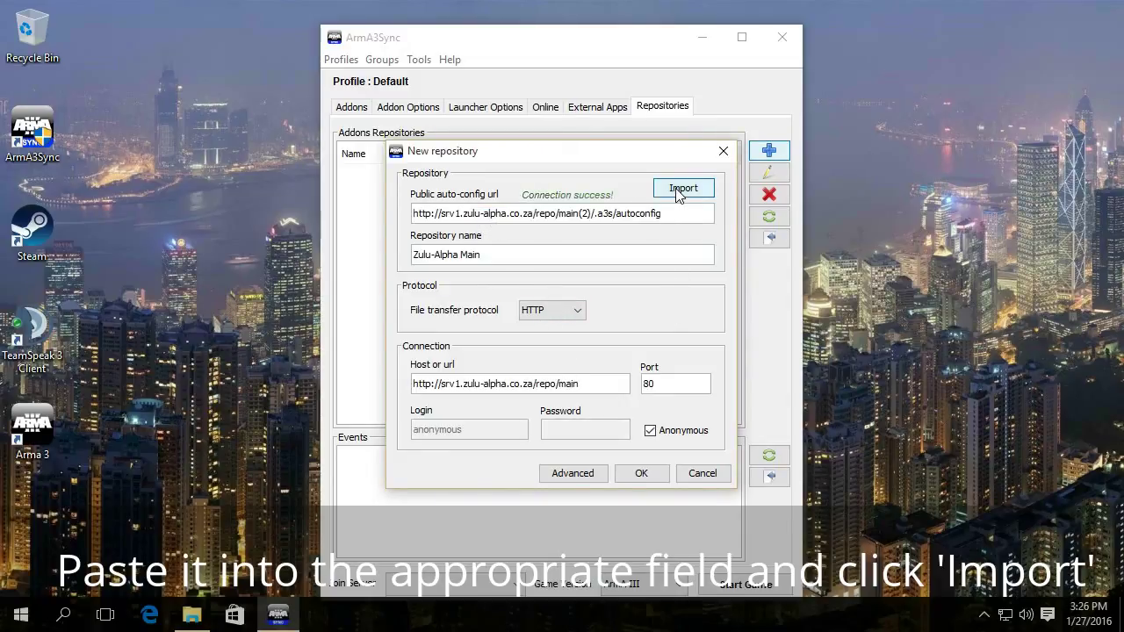
pyautogui.click(637, 474)
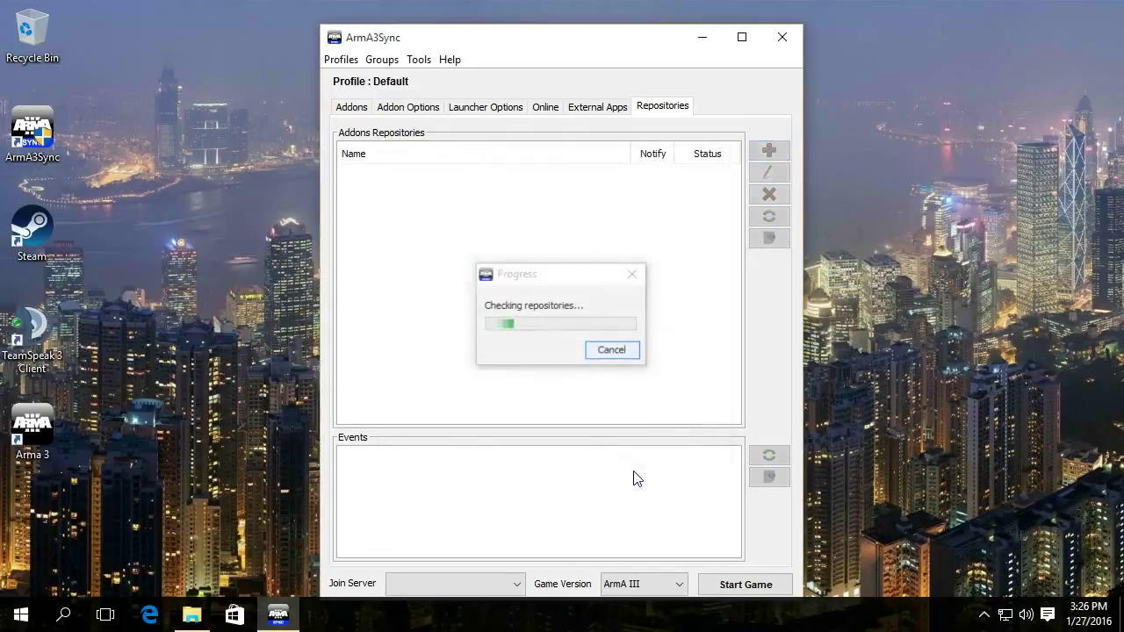
# - Connect to the Zulu-Alpha Main repository and check which addons need downloading
pyautogui.click(536, 174)
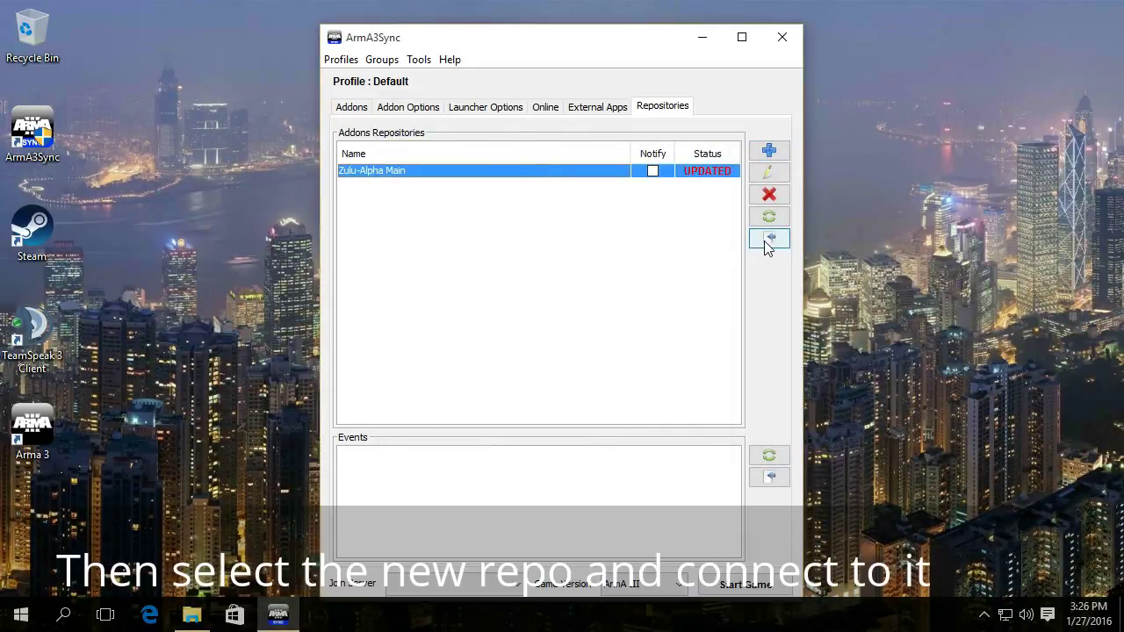
pyautogui.click(765, 242)
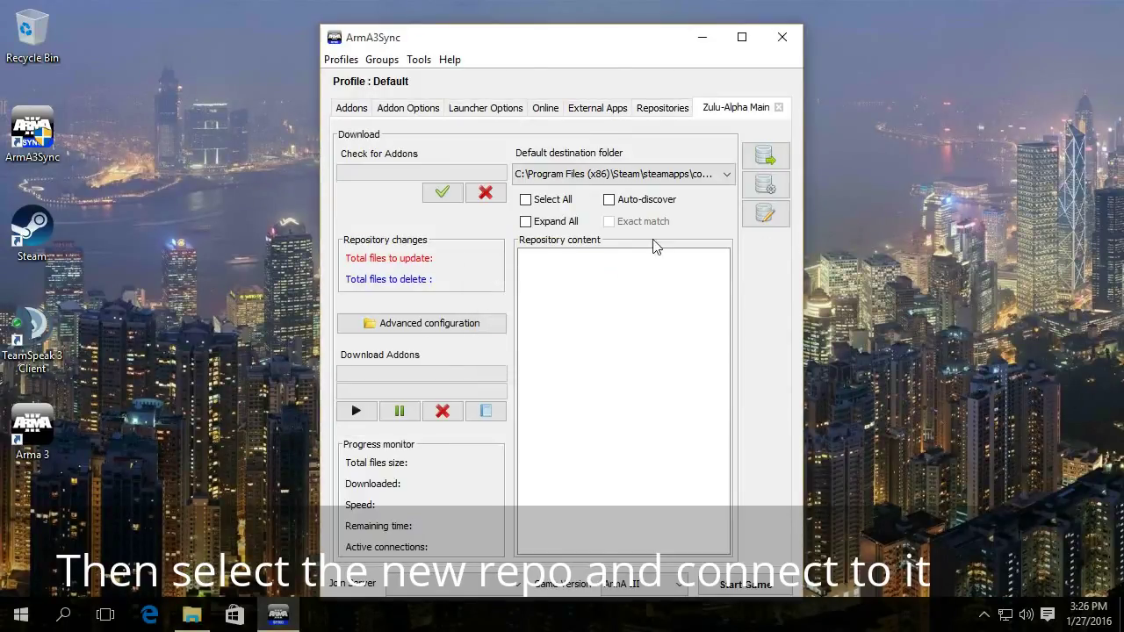
pyautogui.click(442, 195)
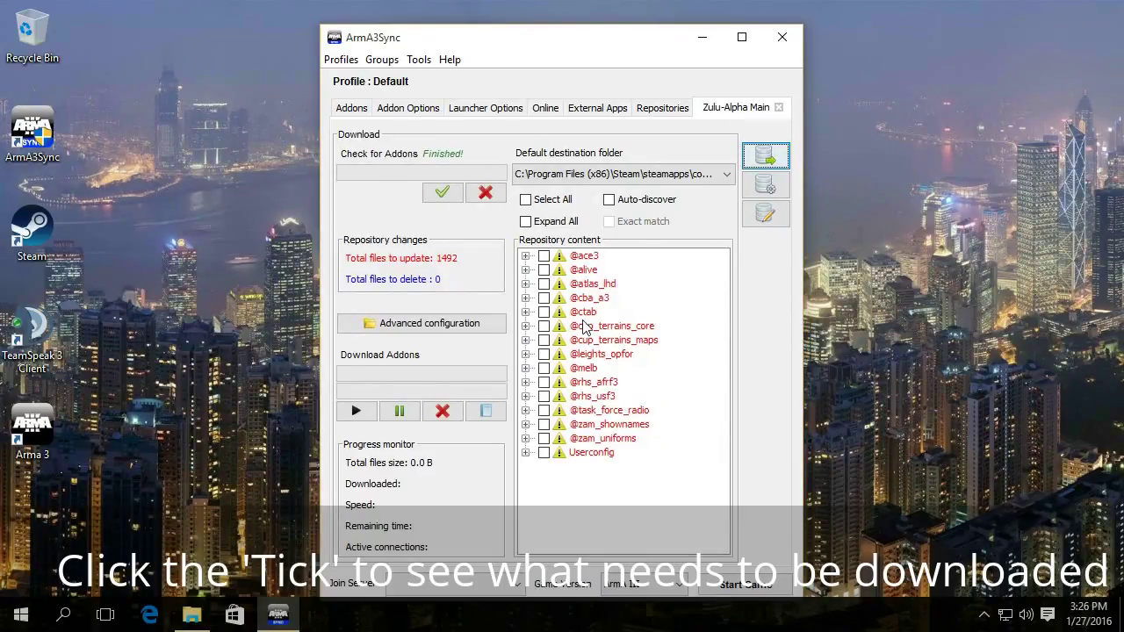
# - Minimize ArmA3Sync, switch to File Explorer and cut all the folders inside arma3_mods
pyautogui.click(702, 38)
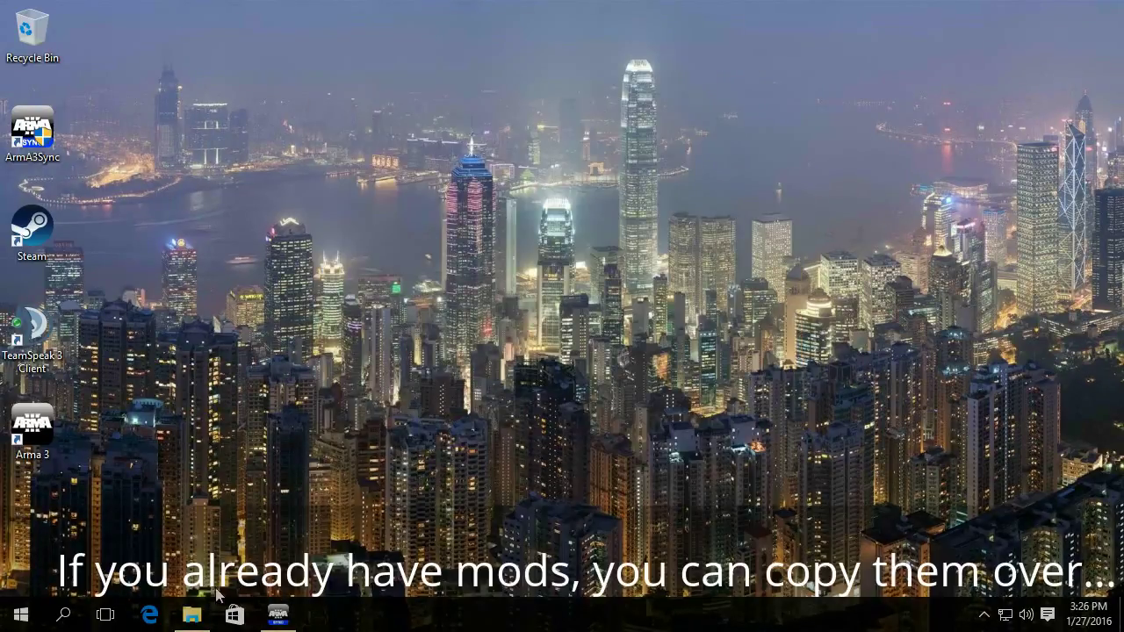
pyautogui.click(191, 614)
pyautogui.moveTo(452, 405); pyautogui.dragTo(391, 123)
pyautogui.rightClick(390, 128)
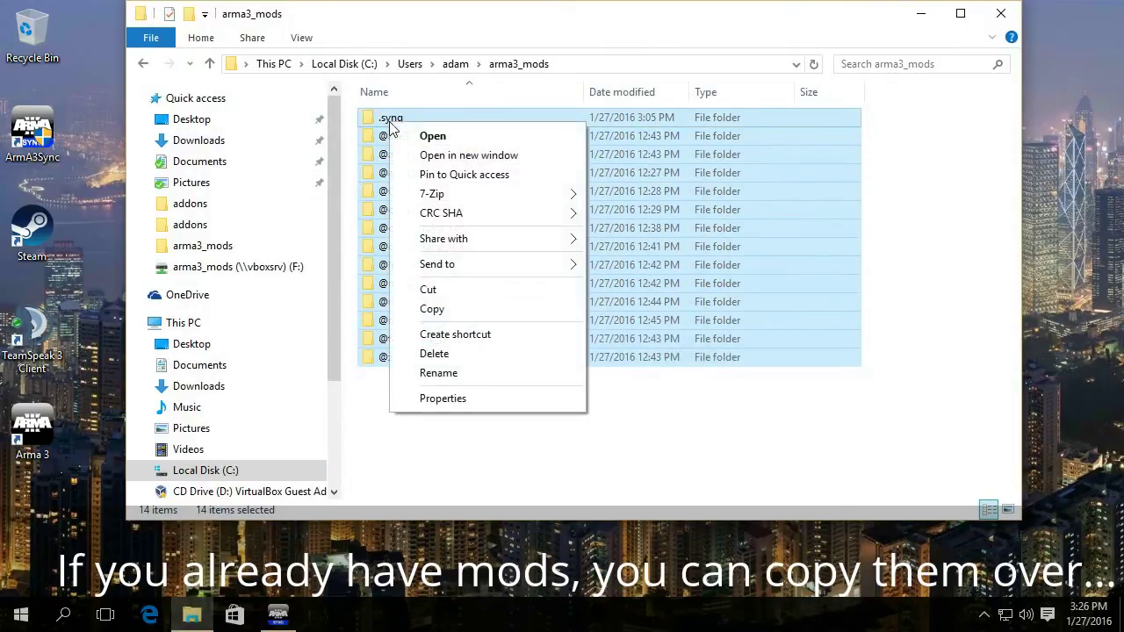
pyautogui.click(446, 289)
# - Paste the cut mod folders into C:\Program Files (x86)\Steam\steamapps\common\Arma 3 and close the folder window
pyautogui.click(237, 470)
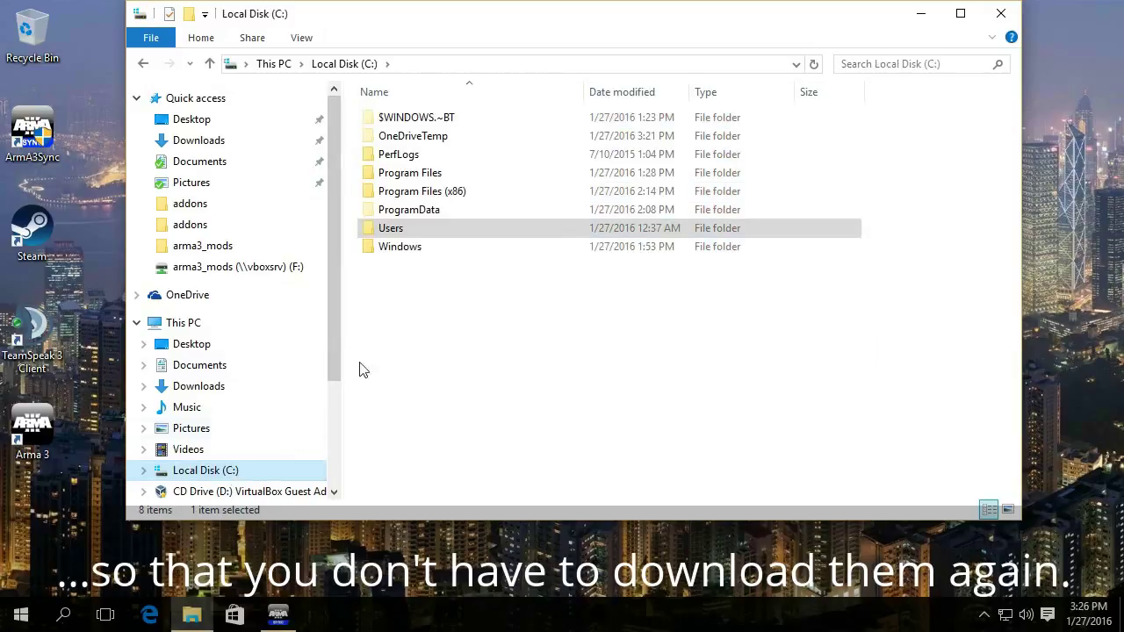
pyautogui.doubleClick(431, 191)
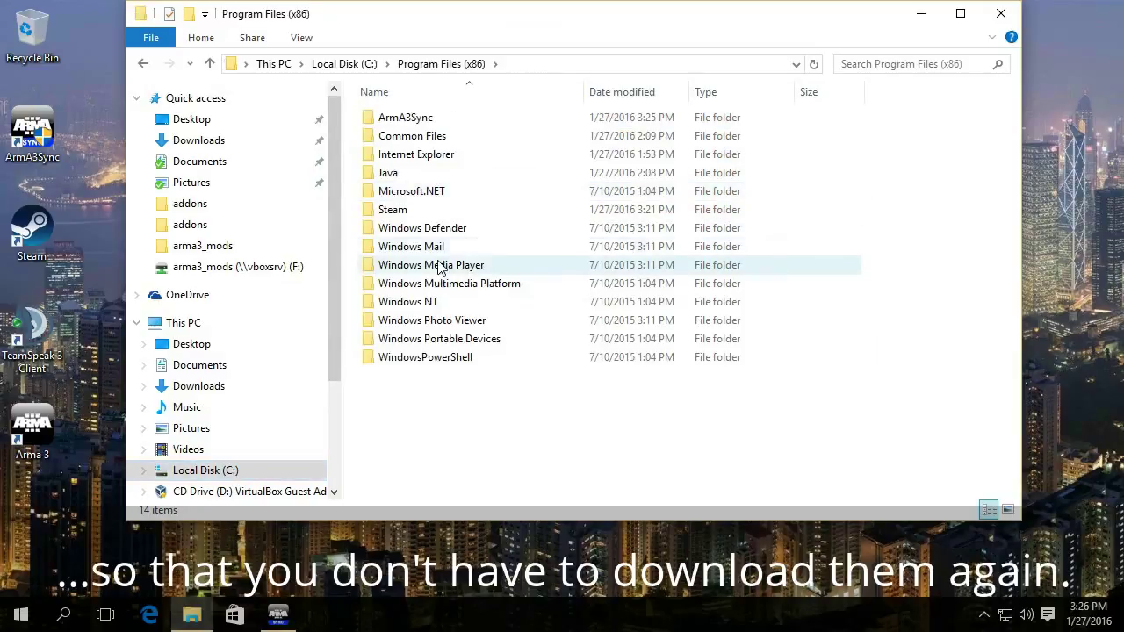
pyautogui.doubleClick(427, 211)
pyautogui.scroll(-2, 441, 333)
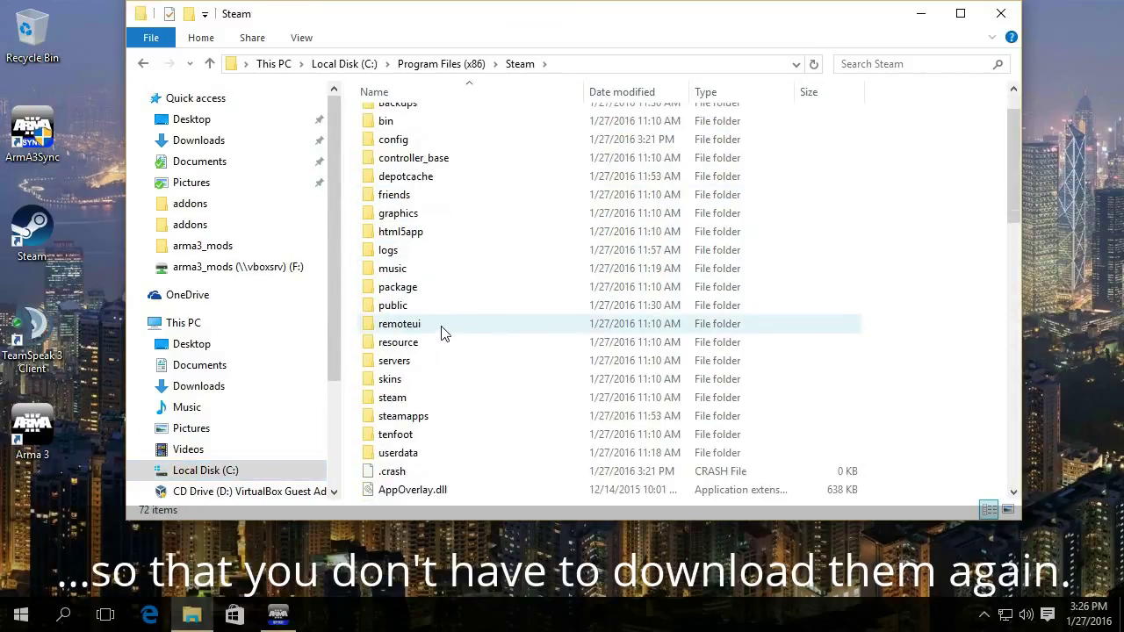
pyautogui.doubleClick(436, 349)
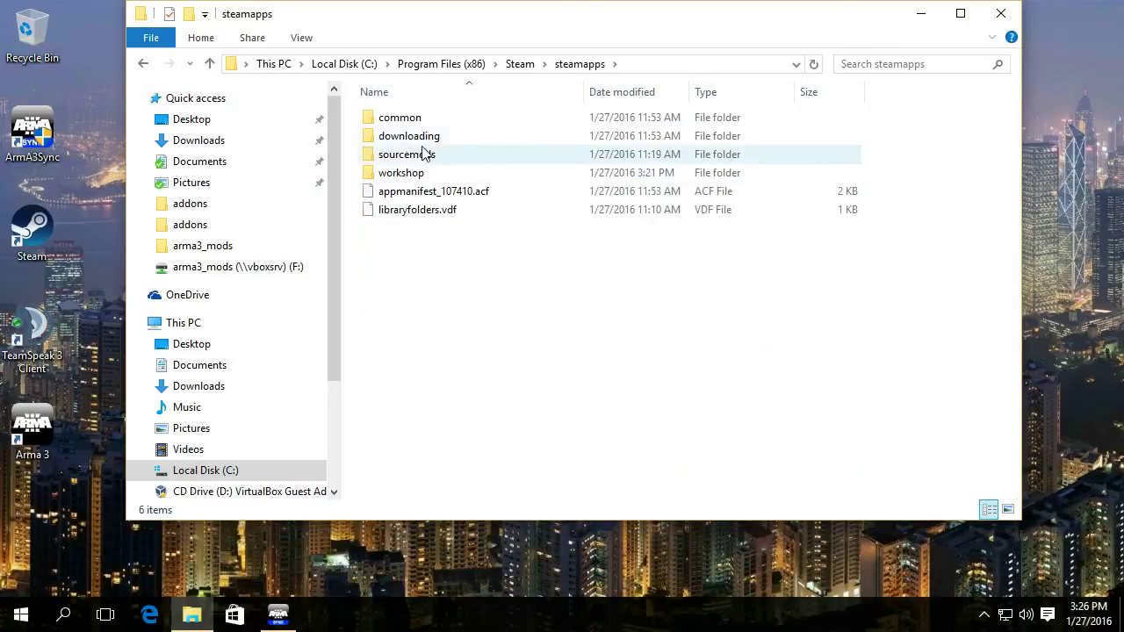
pyautogui.doubleClick(397, 118)
pyautogui.doubleClick(413, 120)
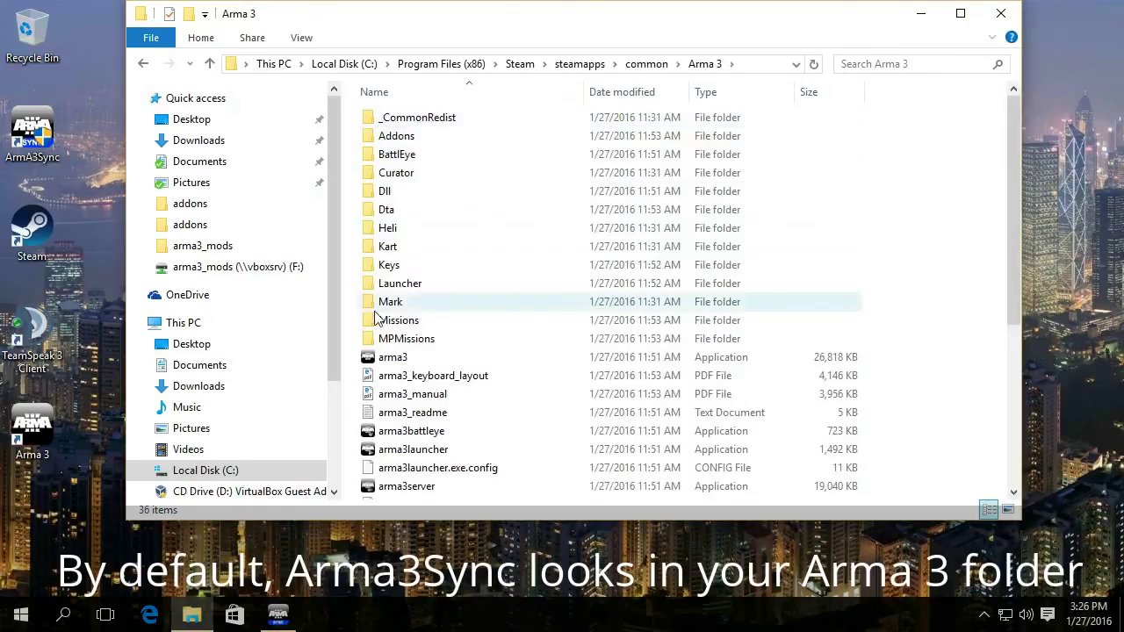
pyautogui.rightClick(354, 309)
pyautogui.click(415, 433)
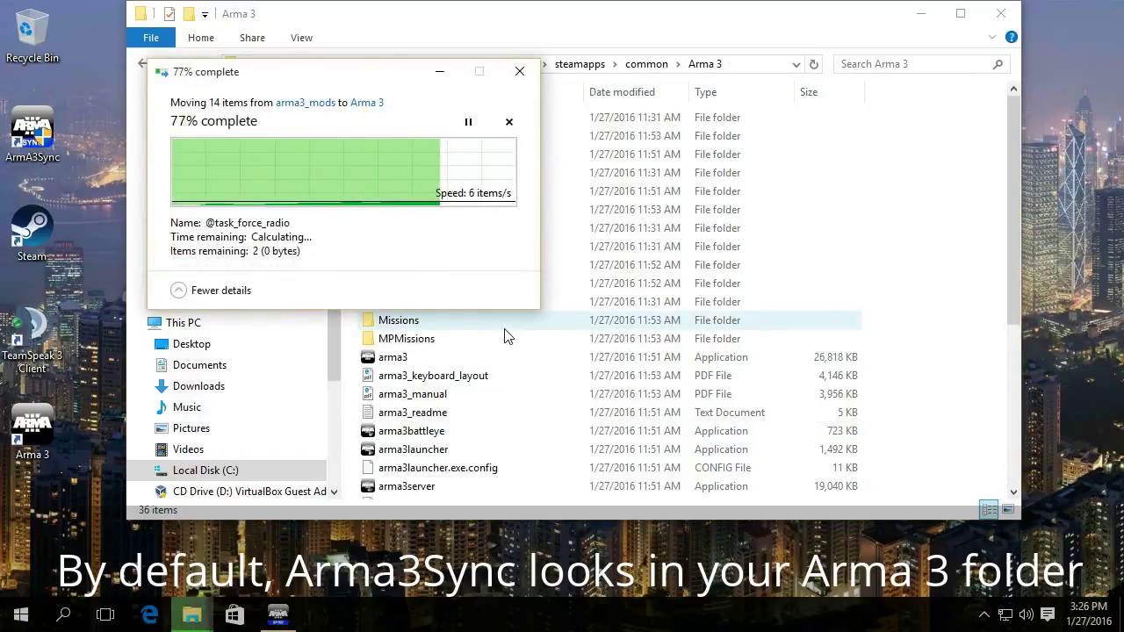
pyautogui.click(984, 21)
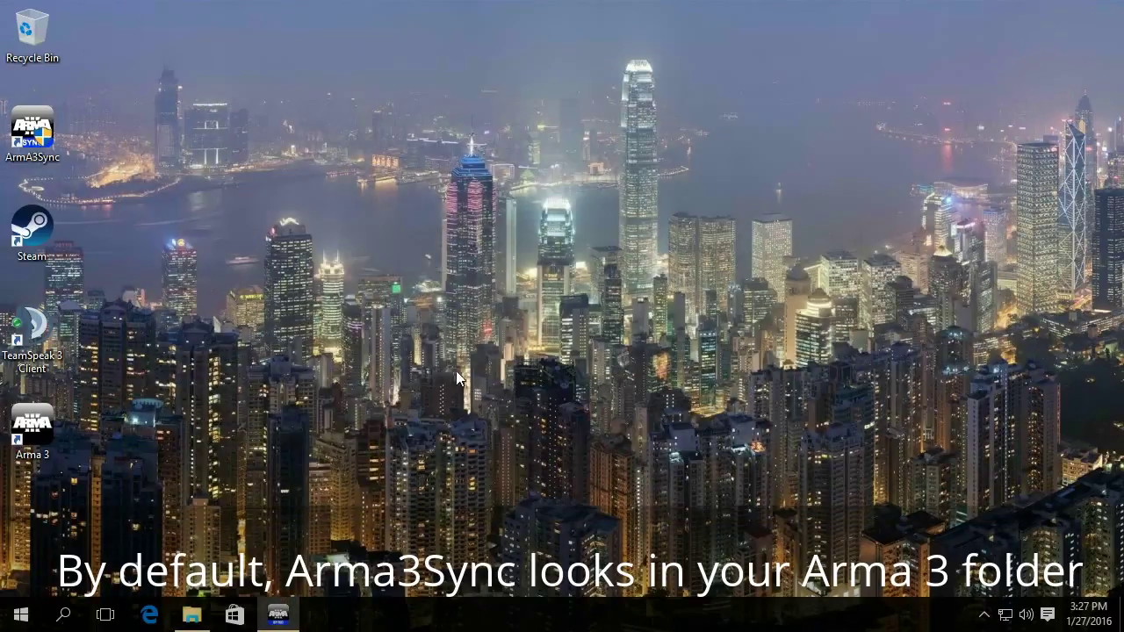
# - Return to ArmA3Sync, check the repository for addons again and select all of its content
pyautogui.click(279, 606)
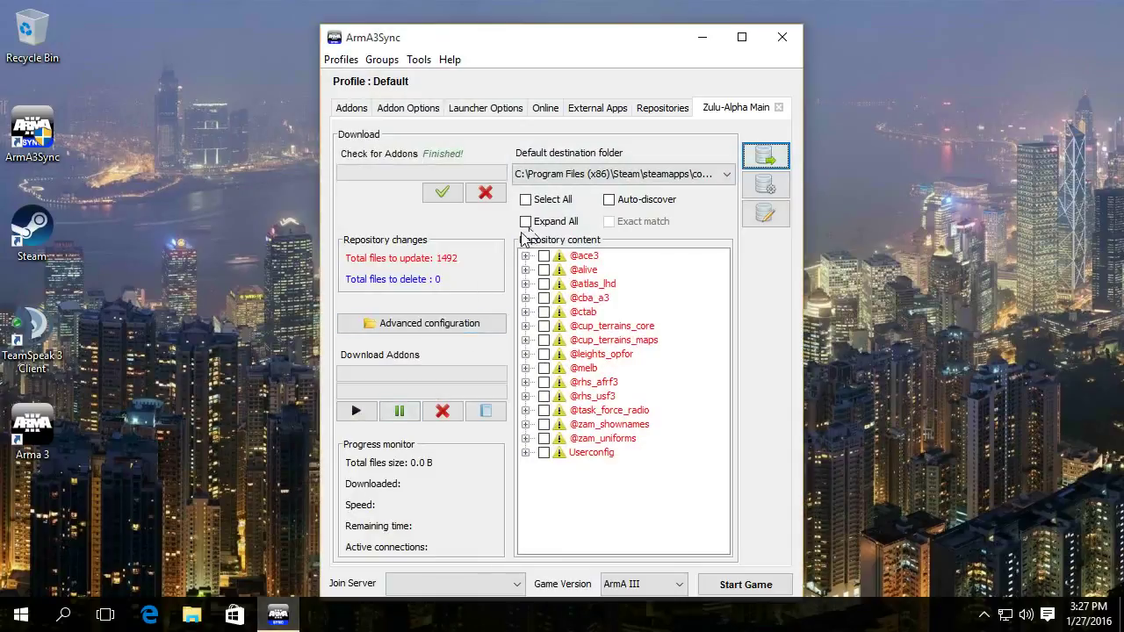
pyautogui.click(443, 195)
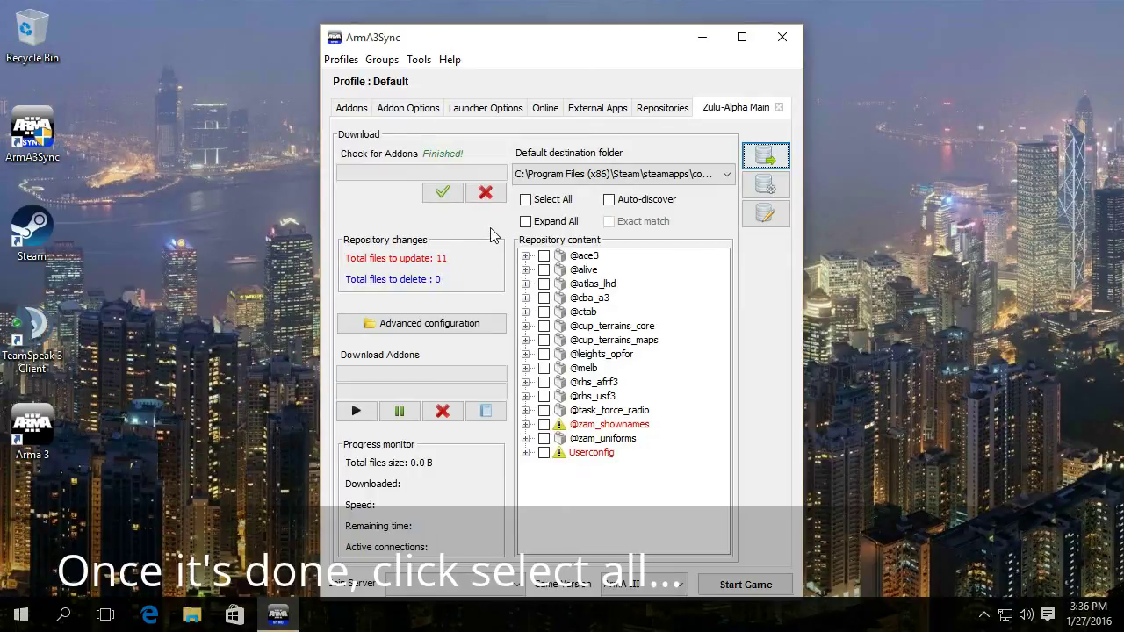
pyautogui.click(526, 200)
# - Set the maximum number of connections to 10 and start downloading the selected addons
pyautogui.click(434, 324)
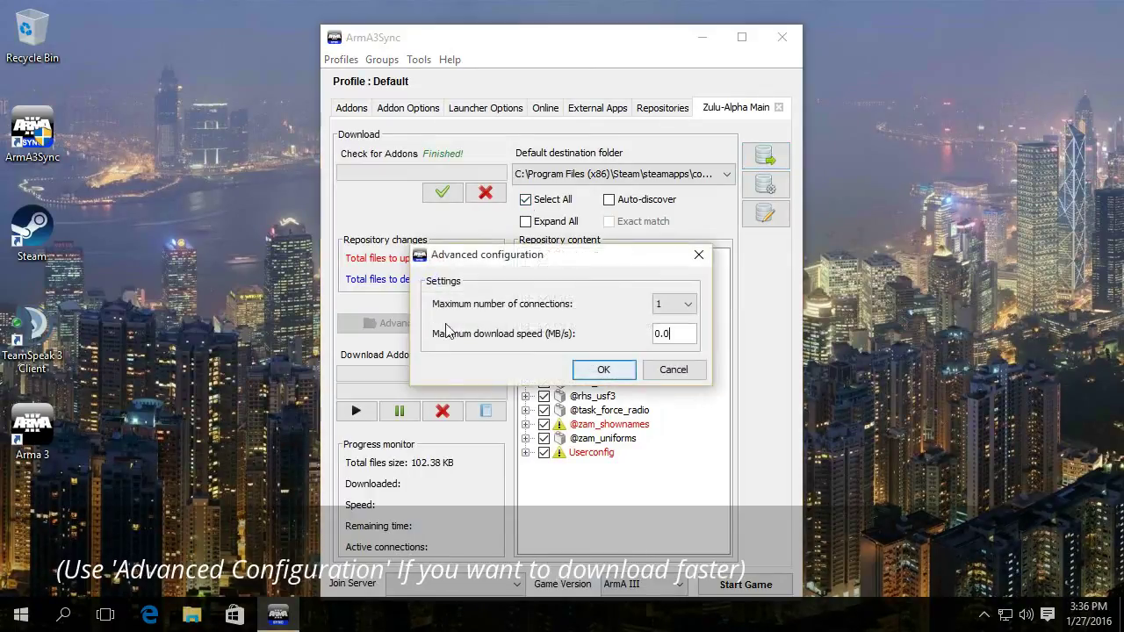
pyautogui.click(688, 305)
pyautogui.click(660, 448)
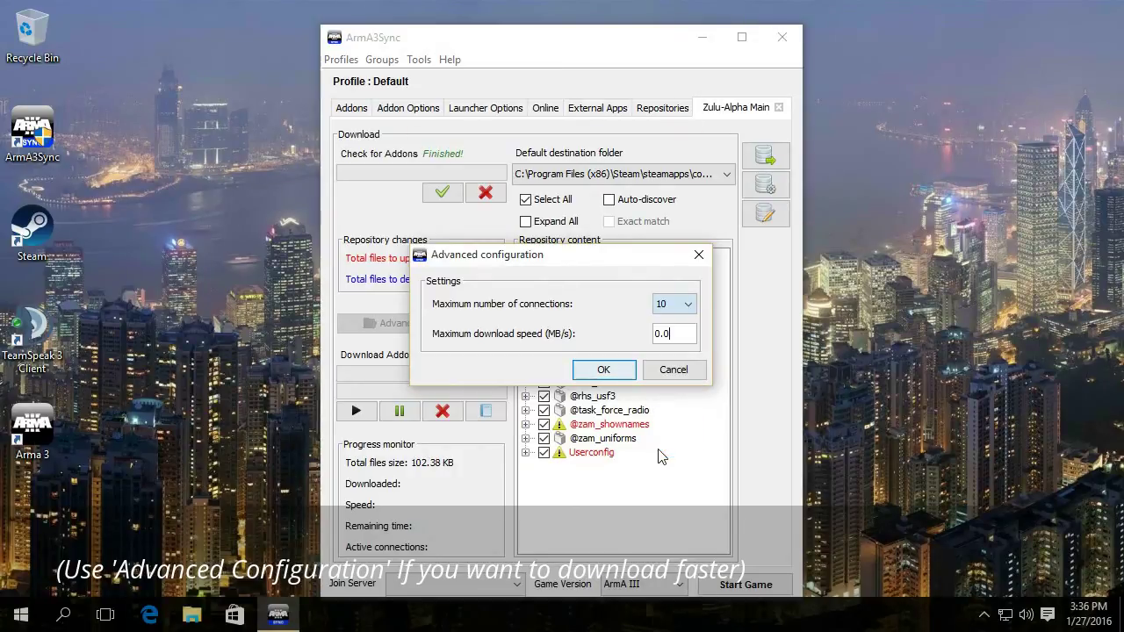
pyautogui.click(604, 369)
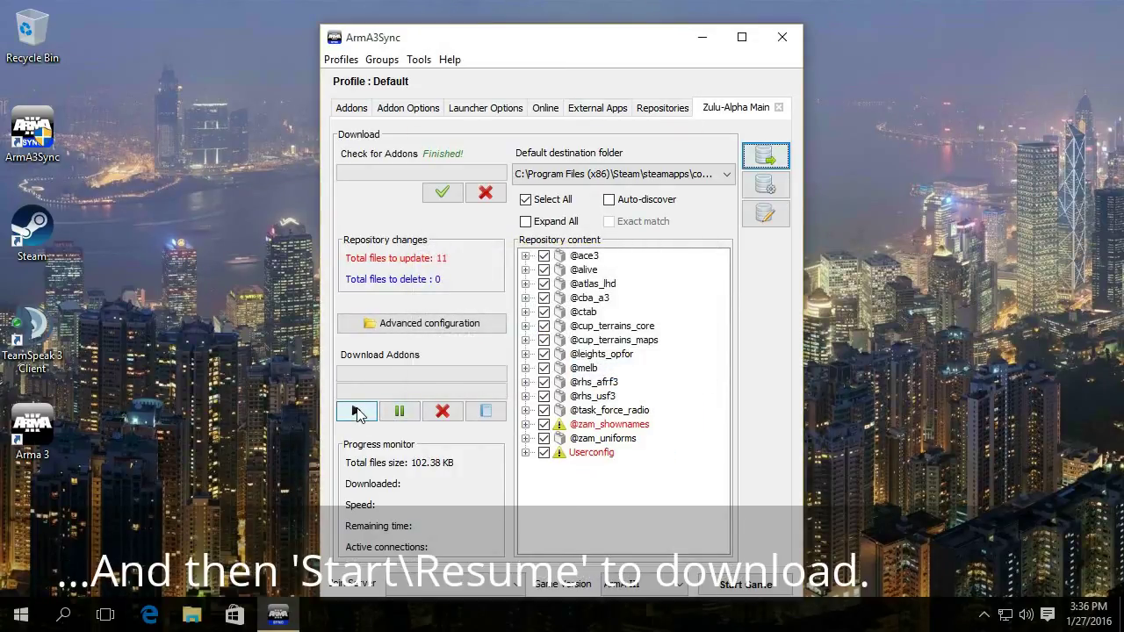
pyautogui.click(356, 411)
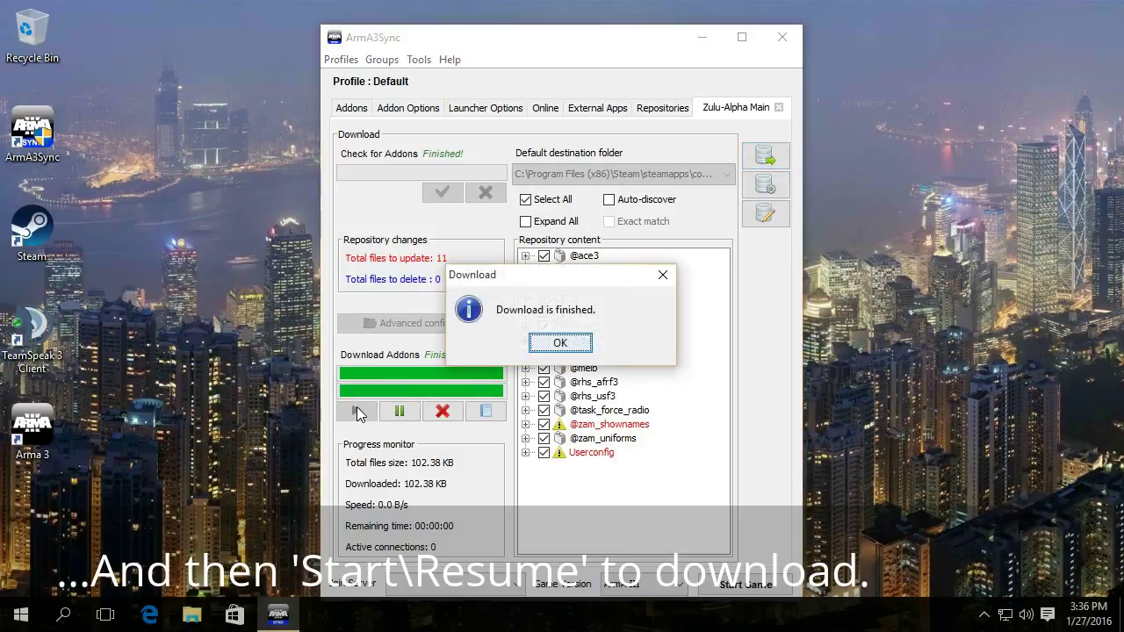
# - Acknowledge the finished download, proceed with the TFAR installer and set its TS3 directory to C:\Program Files\TeamSpeak 3 Client
pyautogui.click(548, 351)
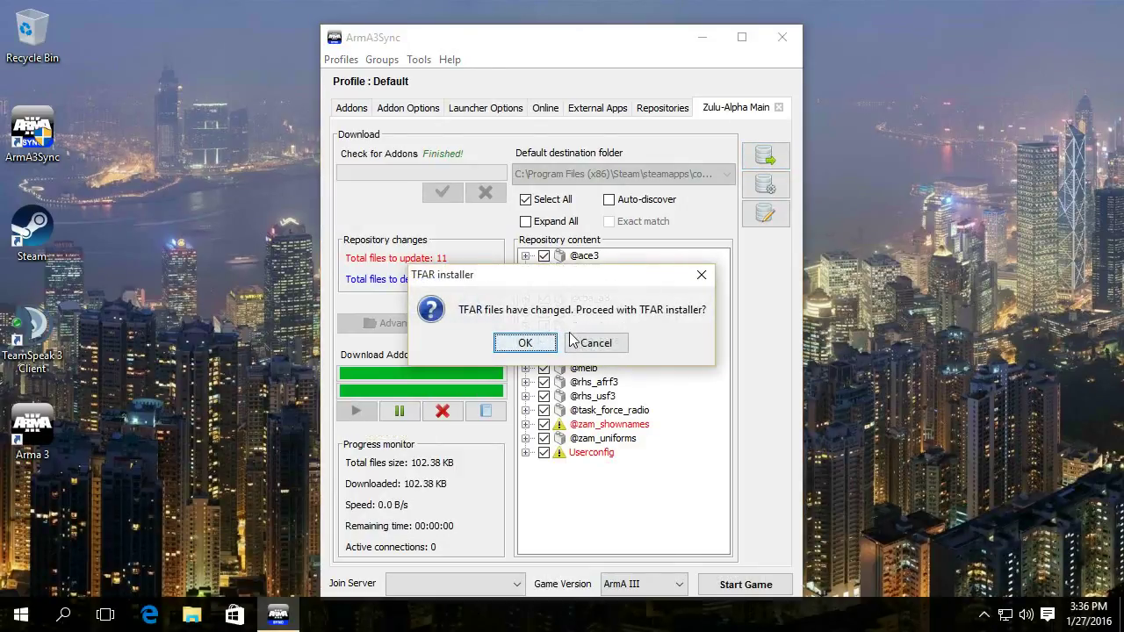
pyautogui.click(526, 343)
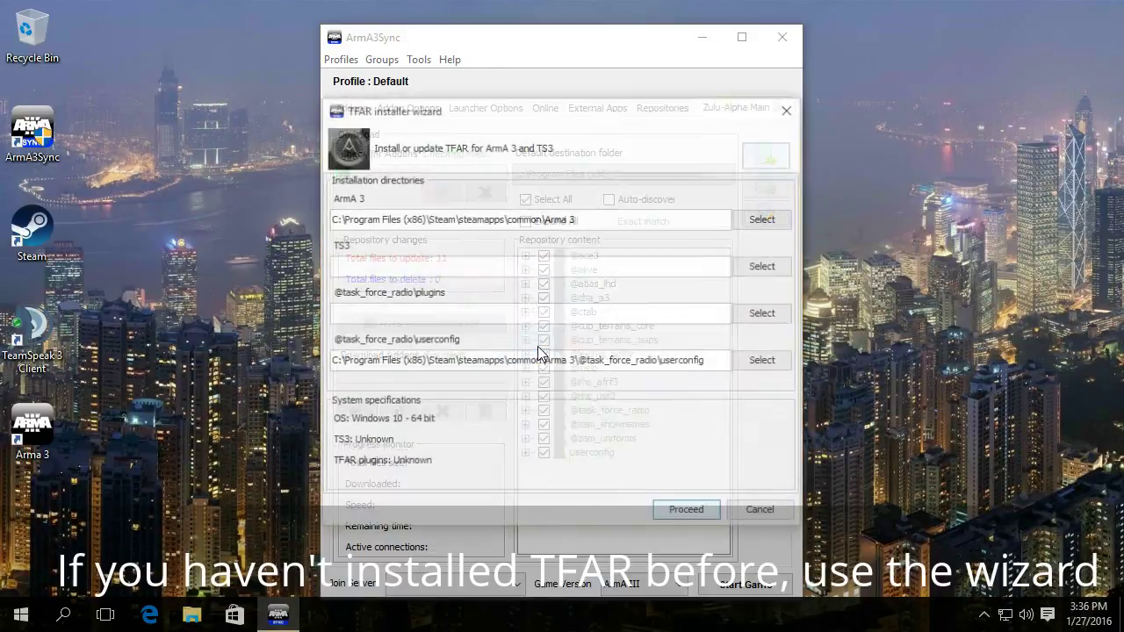
pyautogui.click(749, 270)
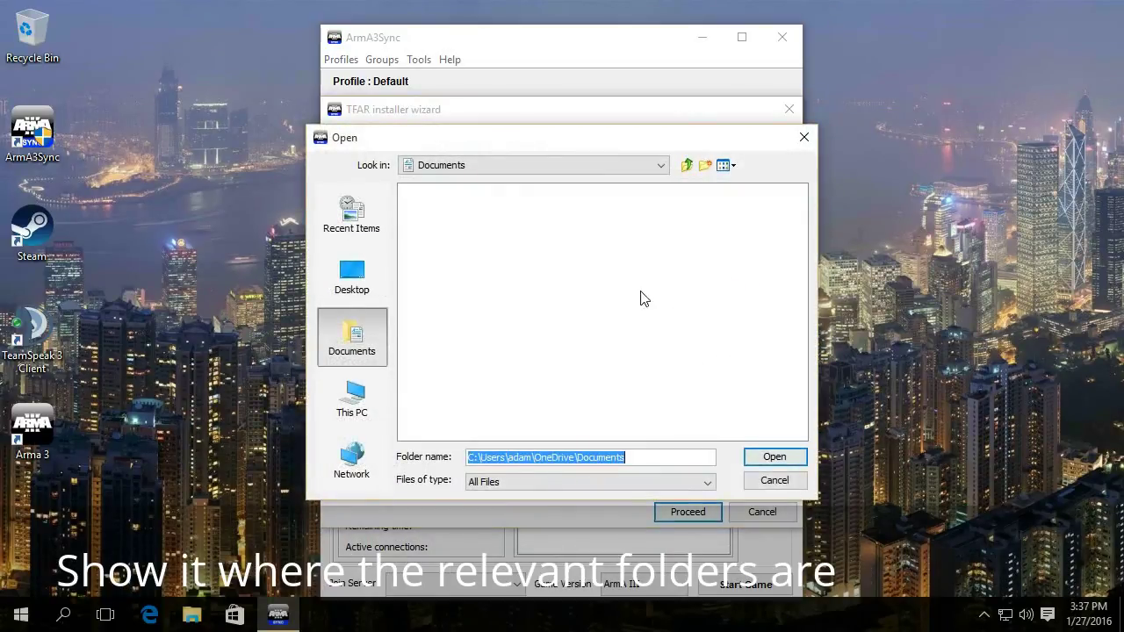
pyautogui.click(686, 165)
pyautogui.click(685, 165)
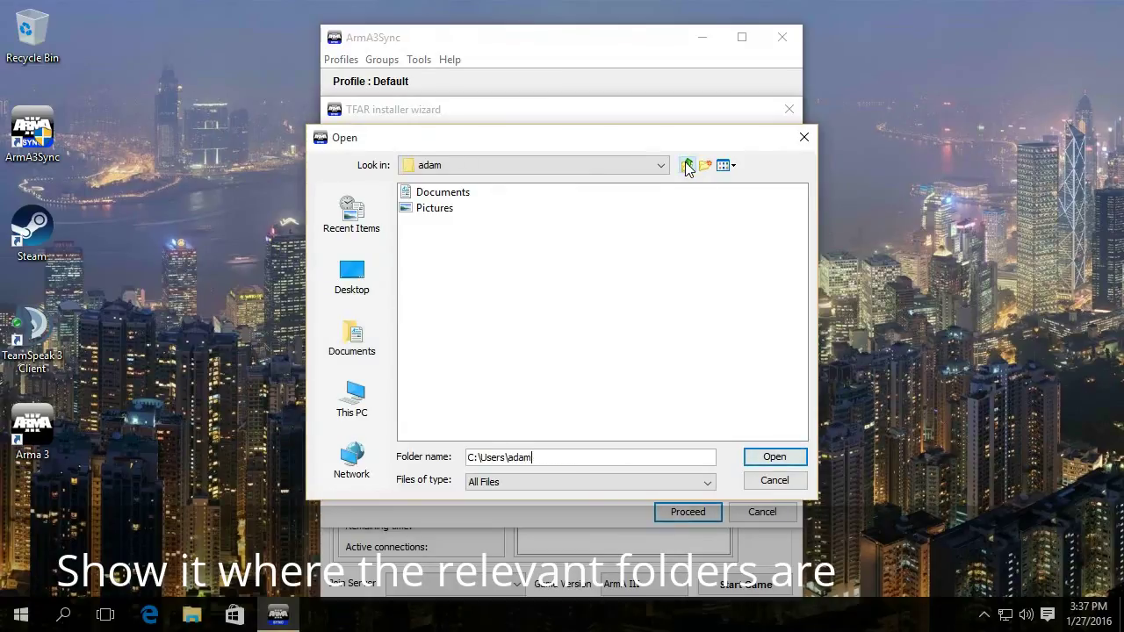
pyautogui.click(686, 165)
pyautogui.click(686, 165)
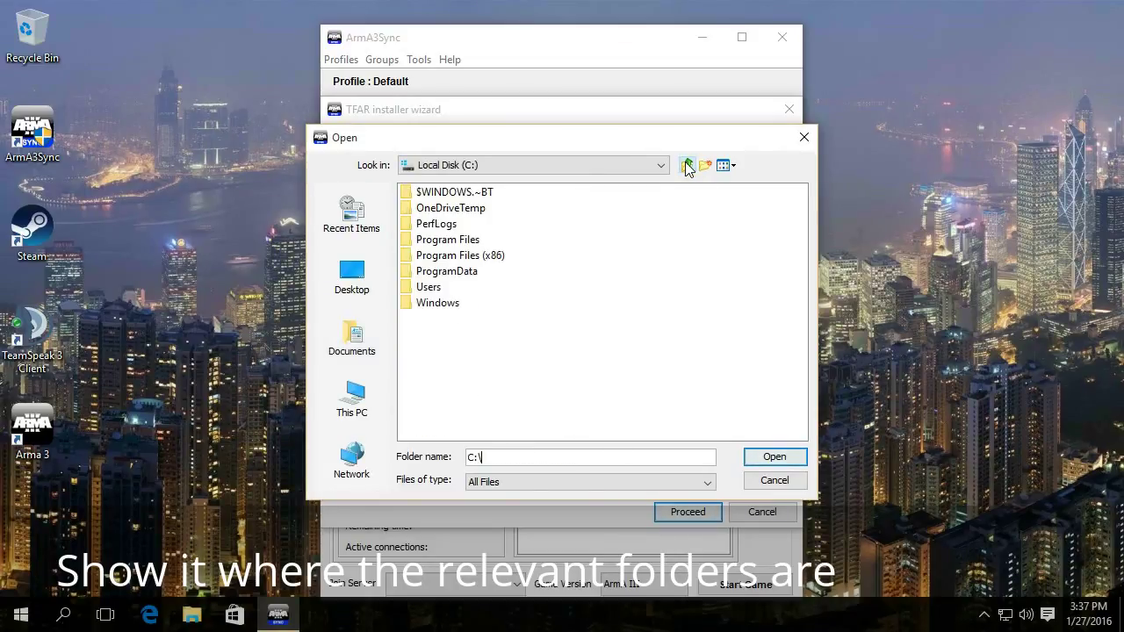
pyautogui.doubleClick(479, 243)
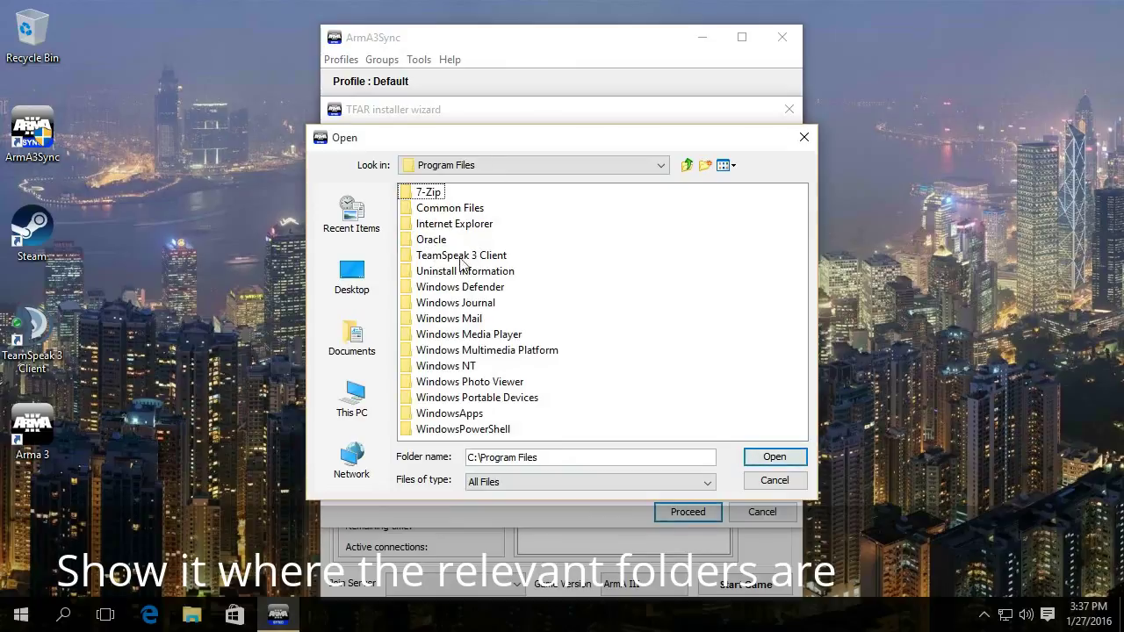
pyautogui.doubleClick(439, 256)
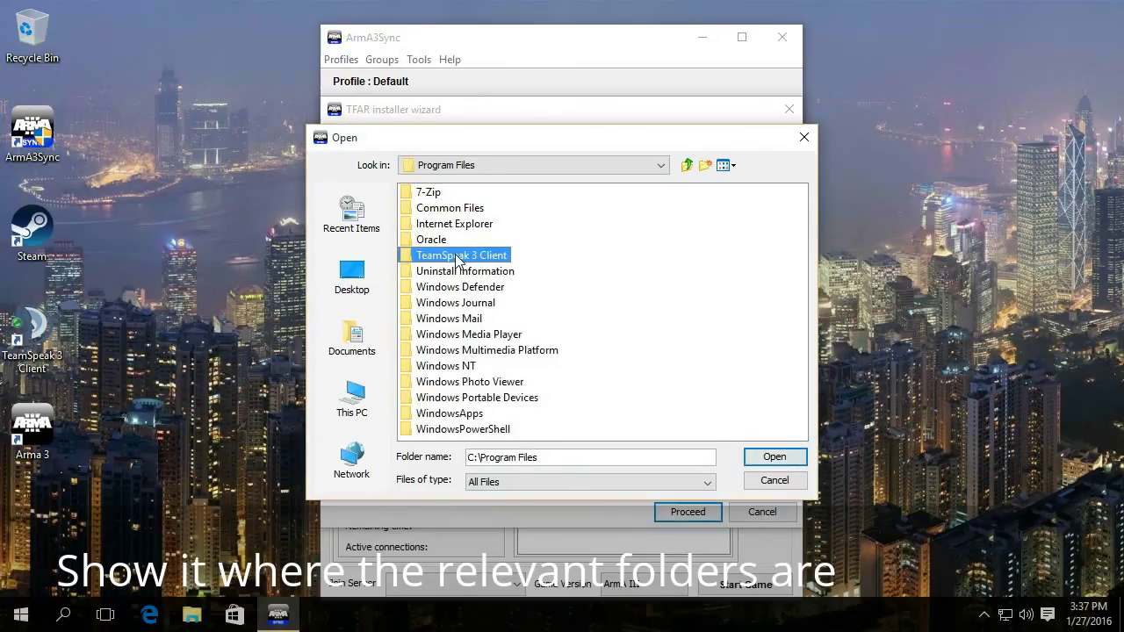
pyautogui.moveTo(469, 146)
pyautogui.mouseDown()
pyautogui.moveTo(465, 347)
pyautogui.moveTo(449, 141)
pyautogui.mouseUp()
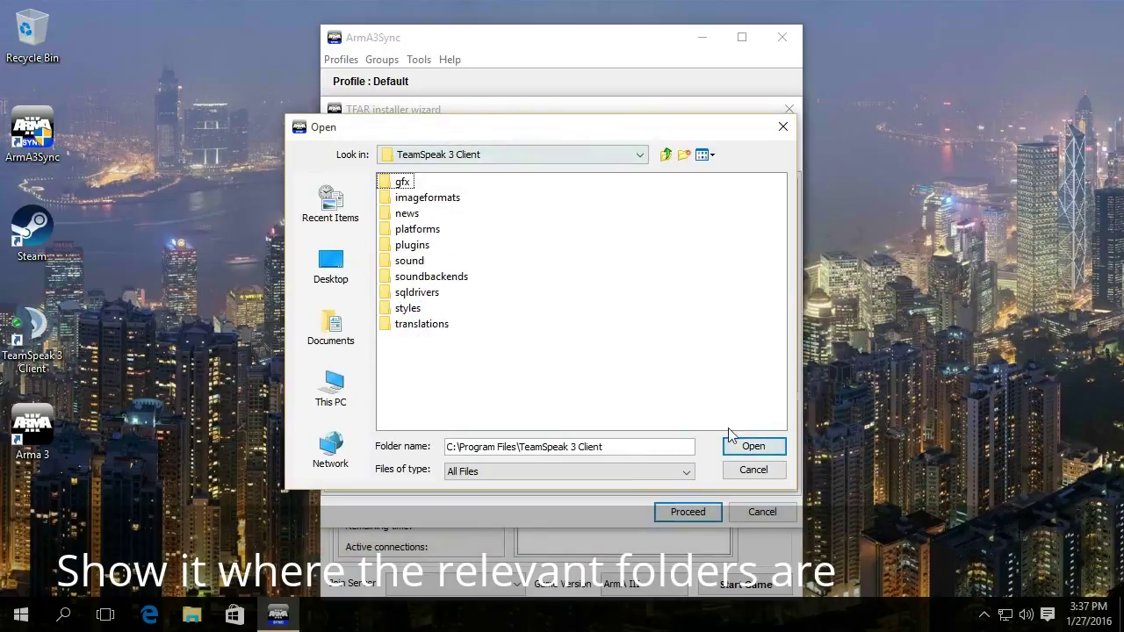
pyautogui.click(746, 446)
pyautogui.click(745, 316)
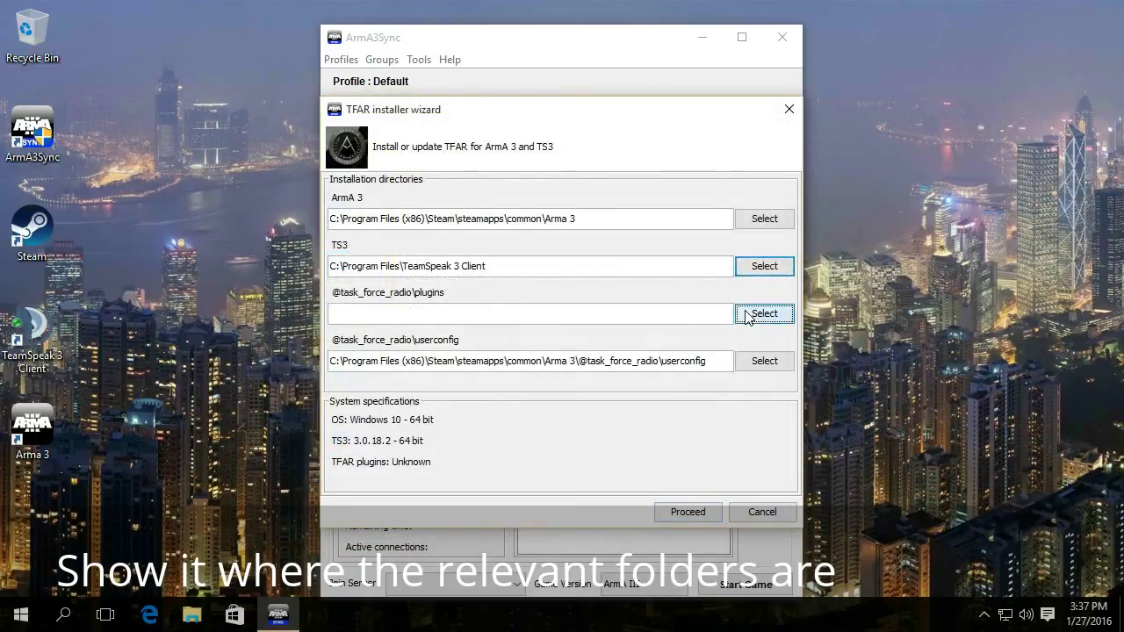
pyautogui.click(351, 400)
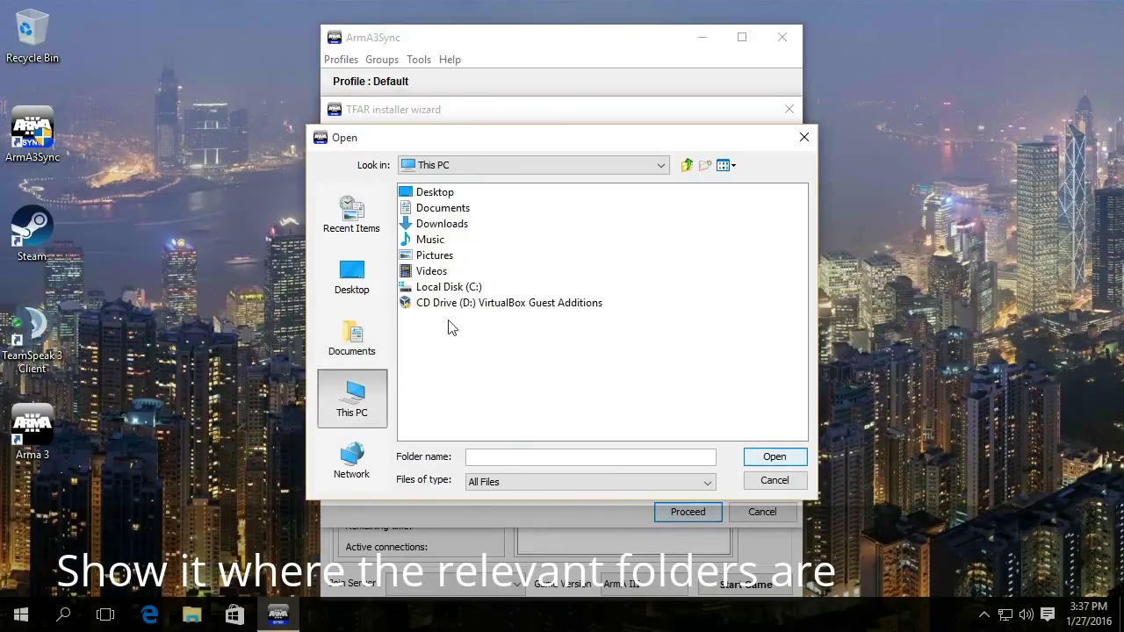
pyautogui.doubleClick(444, 288)
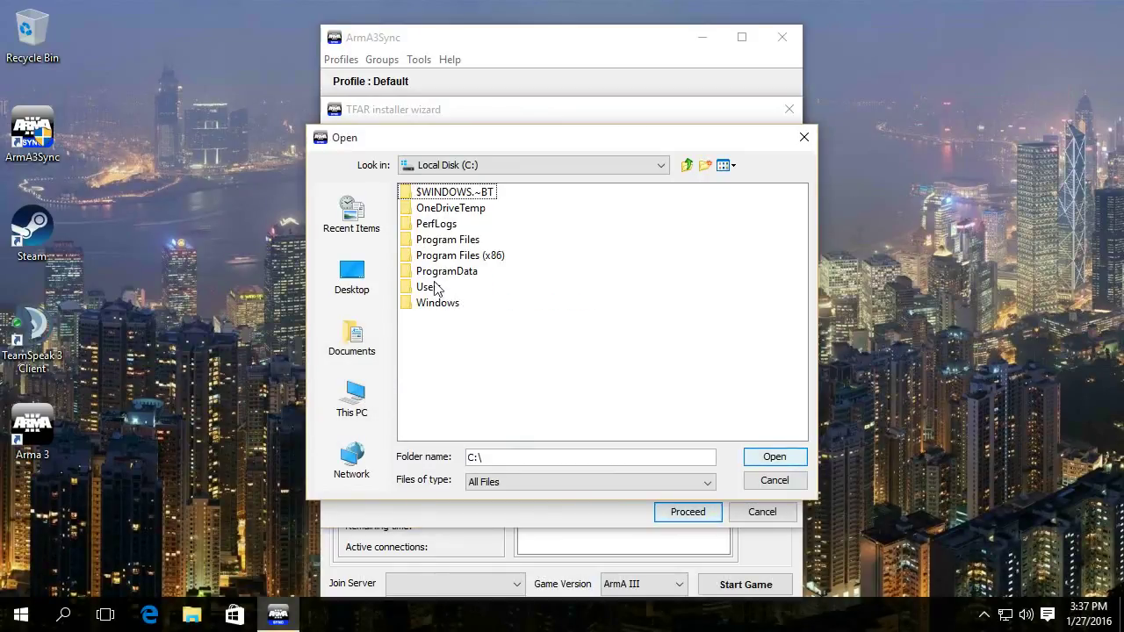
pyautogui.doubleClick(442, 258)
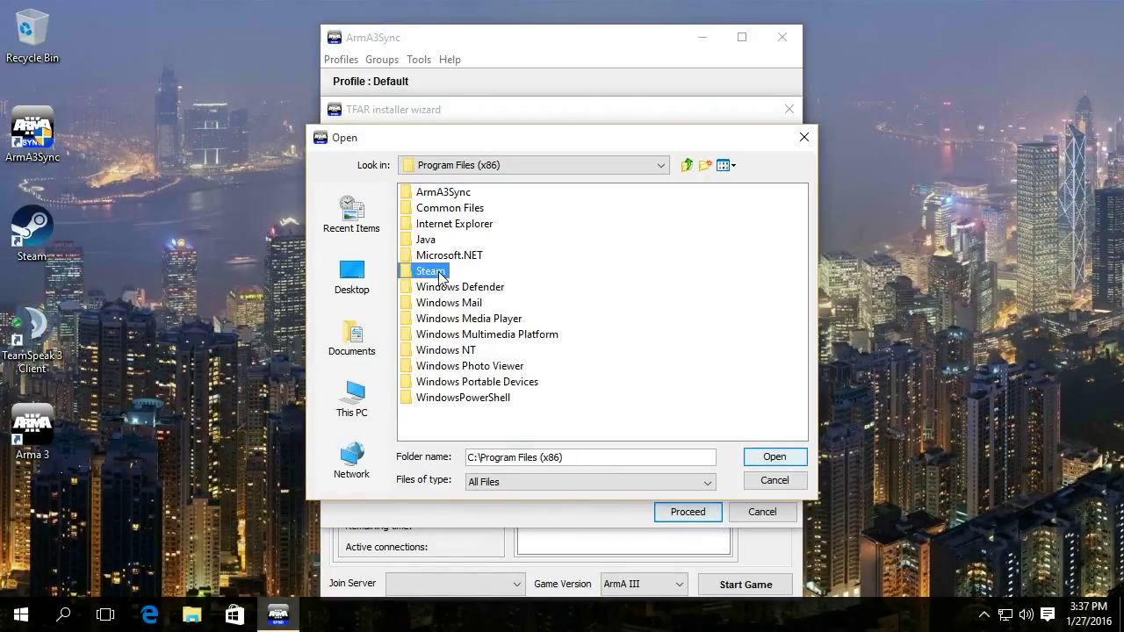
pyautogui.doubleClick(441, 274)
pyautogui.click(527, 242)
pyautogui.doubleClick(525, 242)
pyautogui.doubleClick(431, 193)
pyautogui.doubleClick(438, 195)
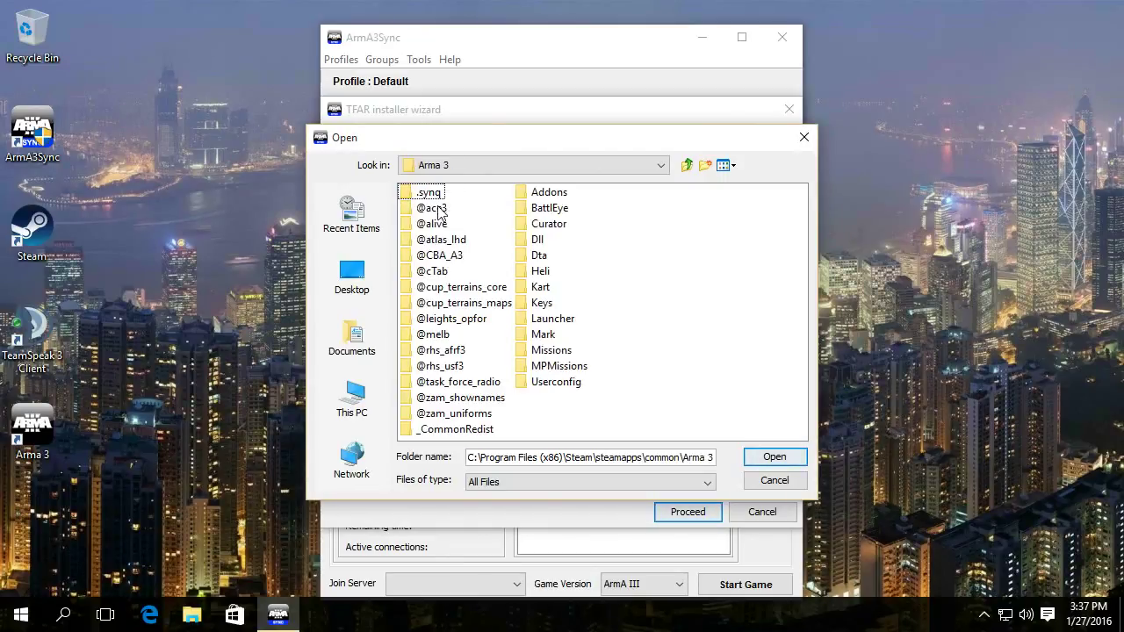
pyautogui.doubleClick(465, 382)
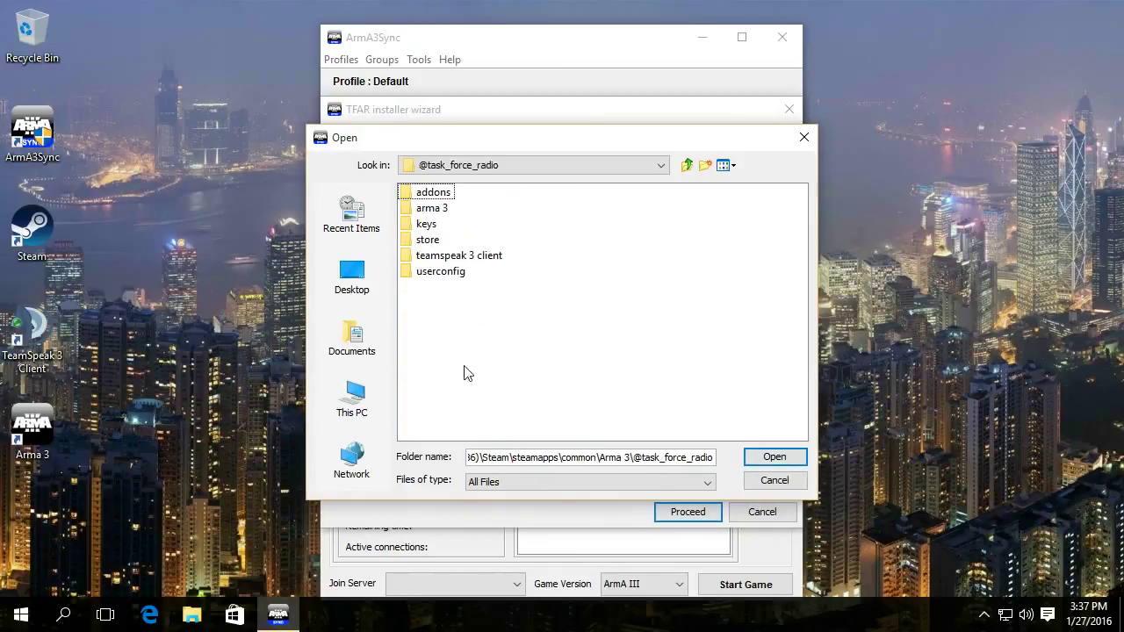
pyautogui.doubleClick(437, 256)
pyautogui.click(443, 222)
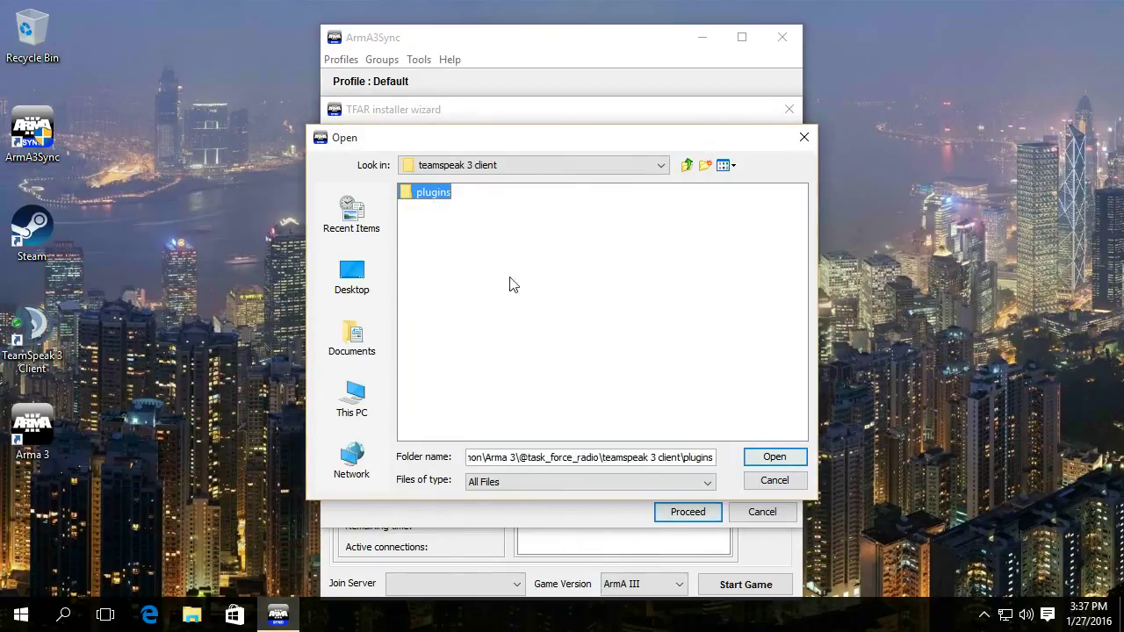
pyautogui.click(755, 456)
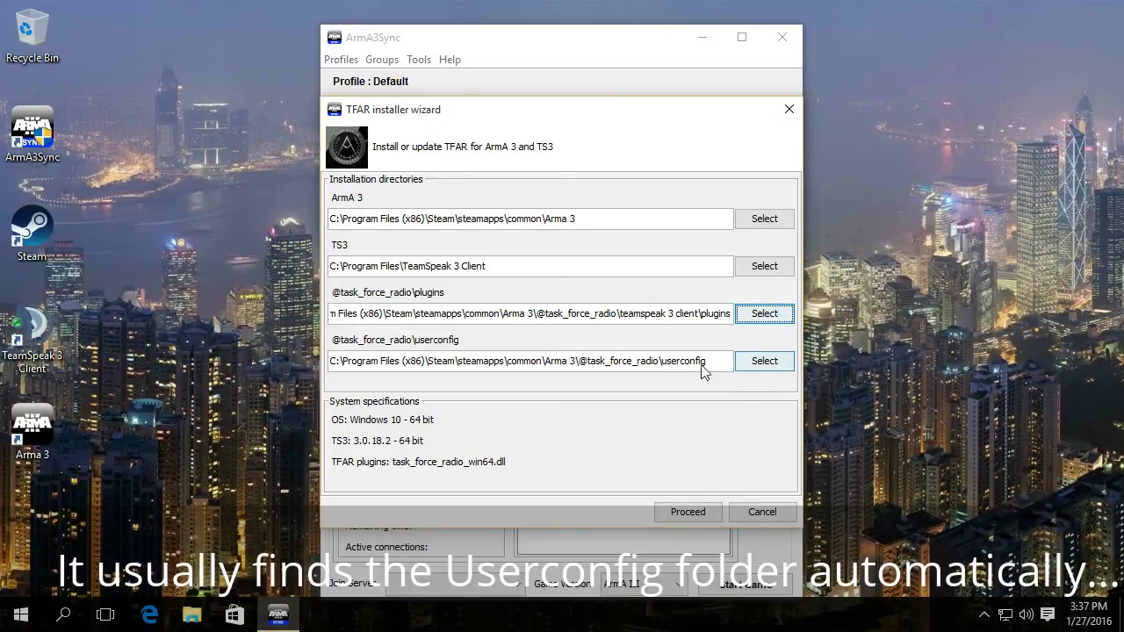
pyautogui.click(689, 514)
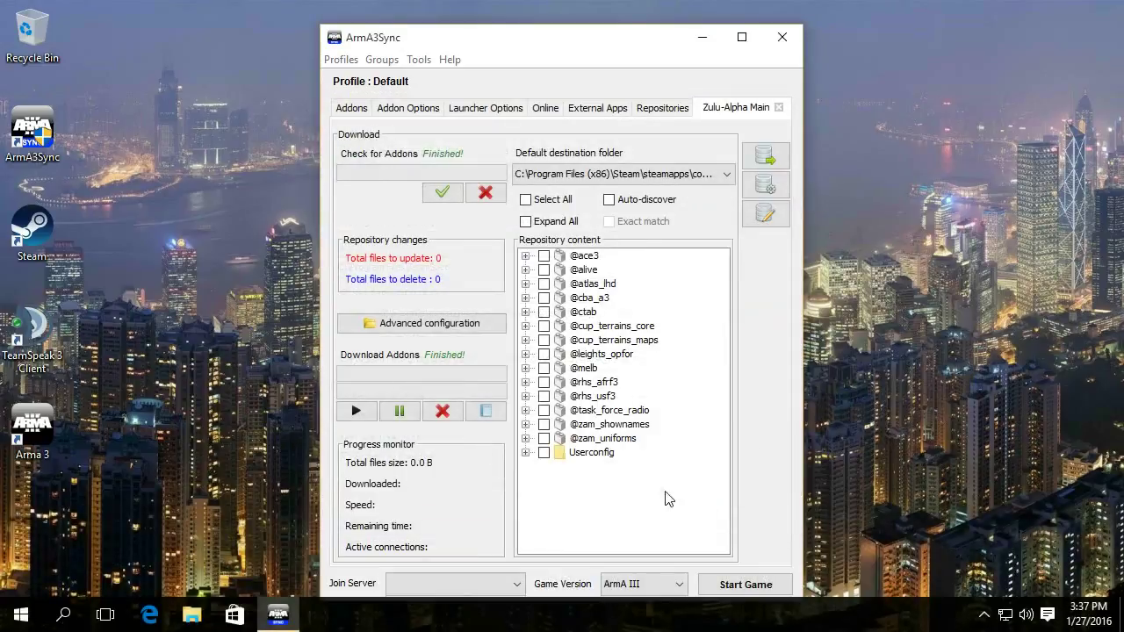
pyautogui.click(746, 515)
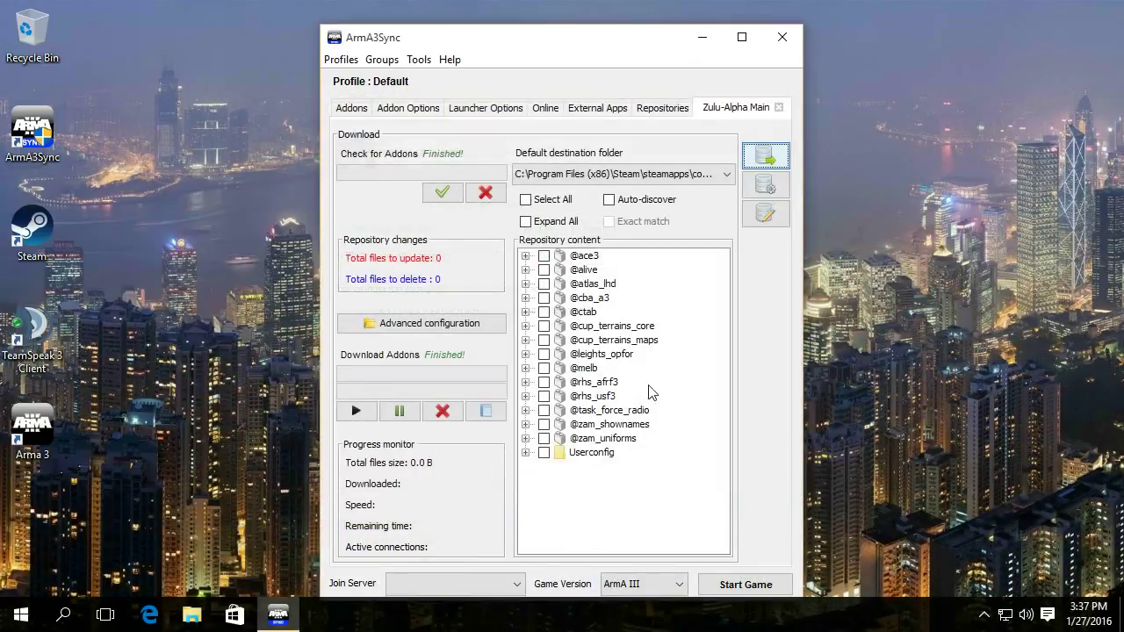
# - Reopen the TFAR installer wizard to view it and close it without proceeding
pyautogui.click(419, 59)
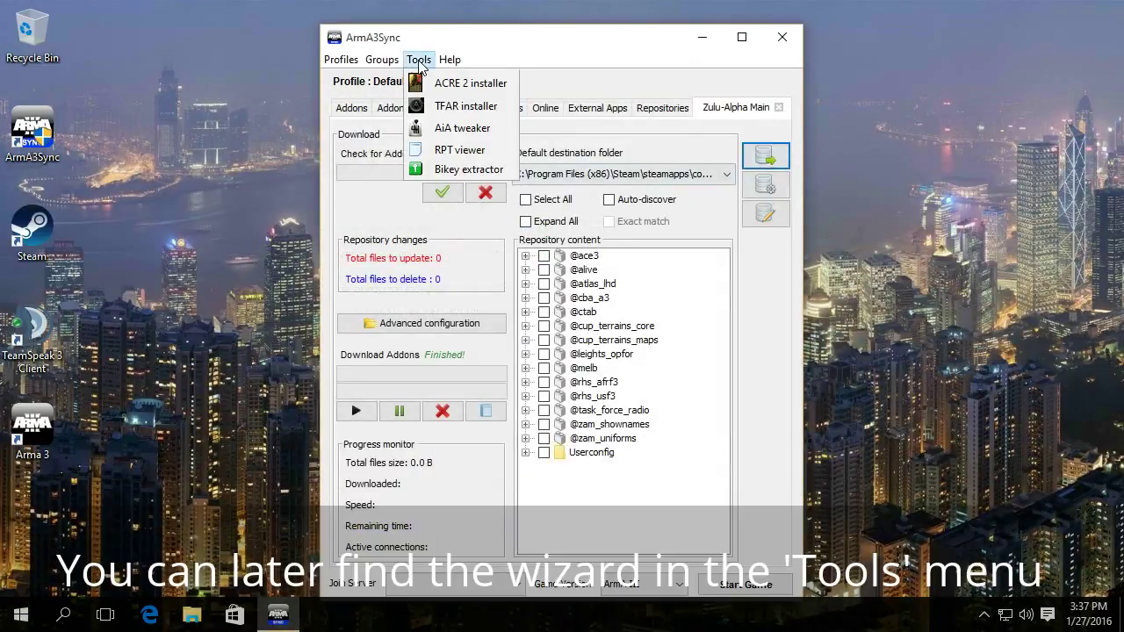
pyautogui.click(454, 106)
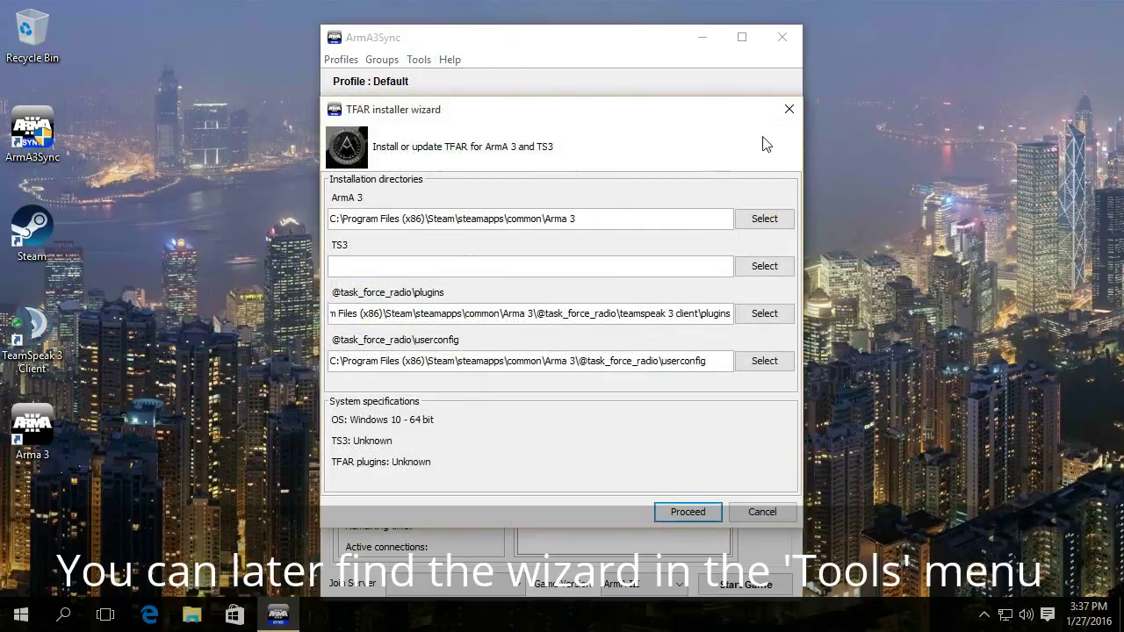
pyautogui.click(789, 109)
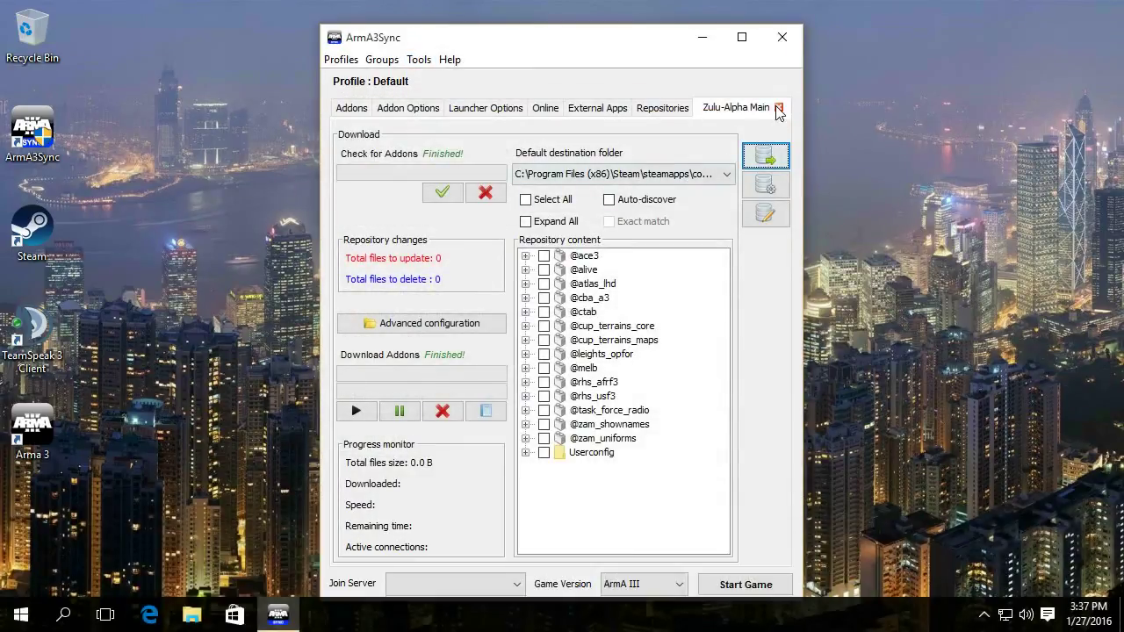
# - Close the Zulu-Alpha Main repository page, switch to TeamSpeak 3 and enable the Task Force Arma 3 Radio plugin
pyautogui.click(778, 108)
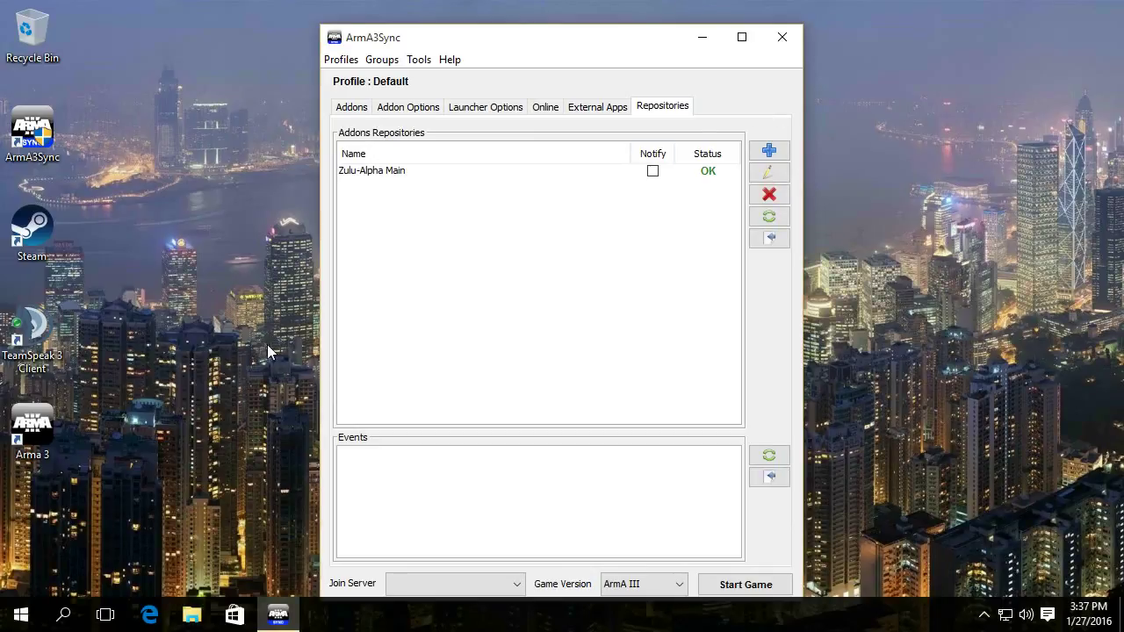
pyautogui.doubleClick(32, 338)
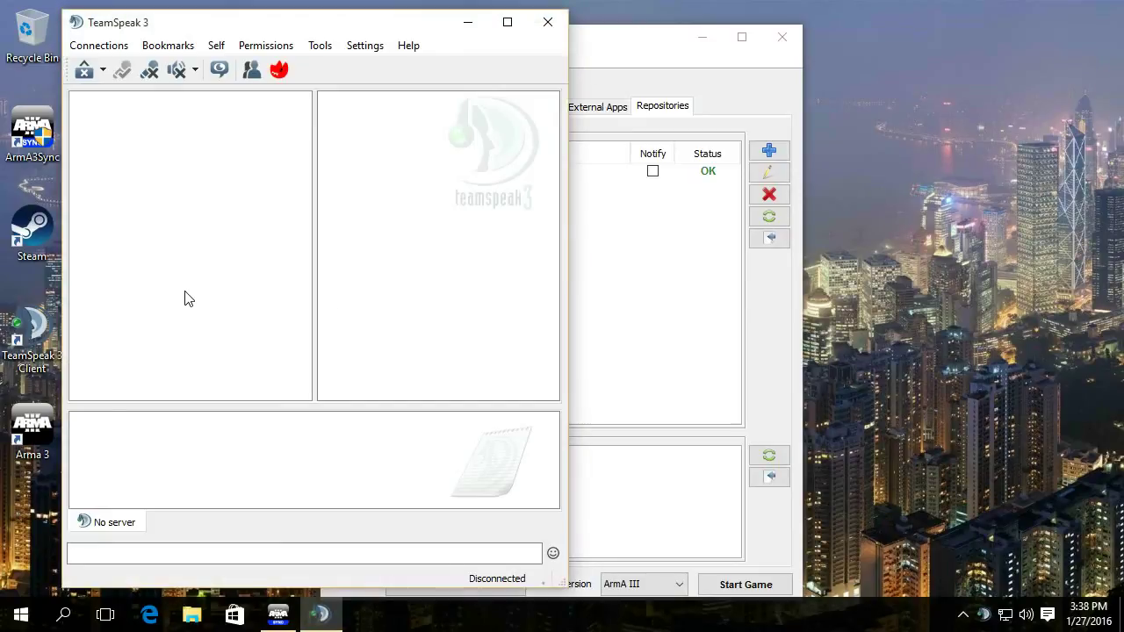
pyautogui.click(360, 48)
pyautogui.click(383, 113)
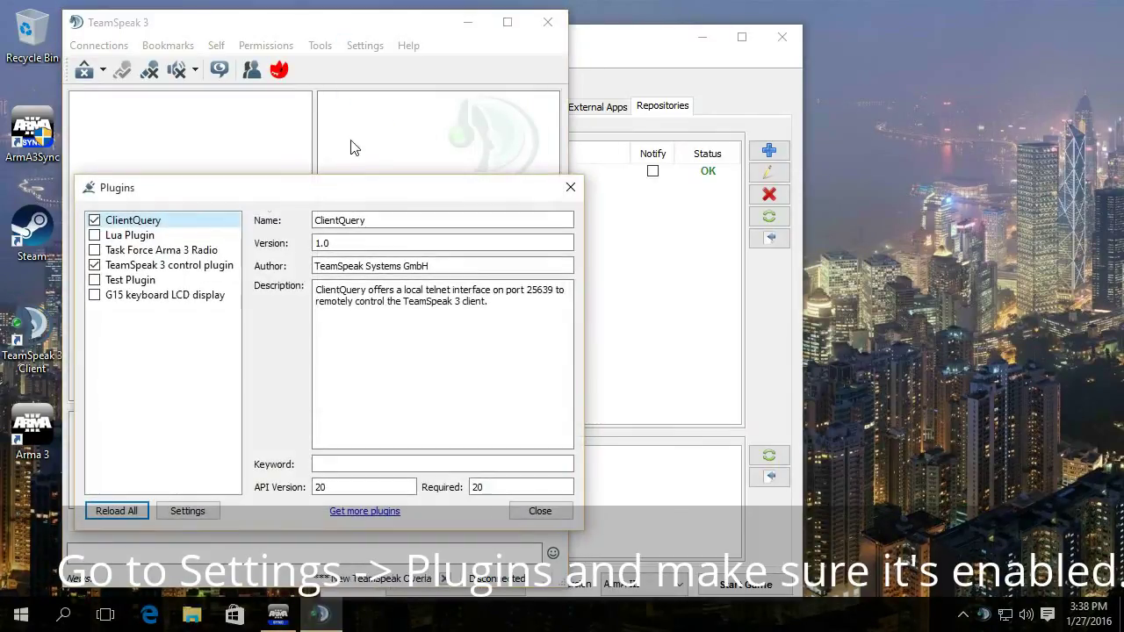
pyautogui.click(94, 250)
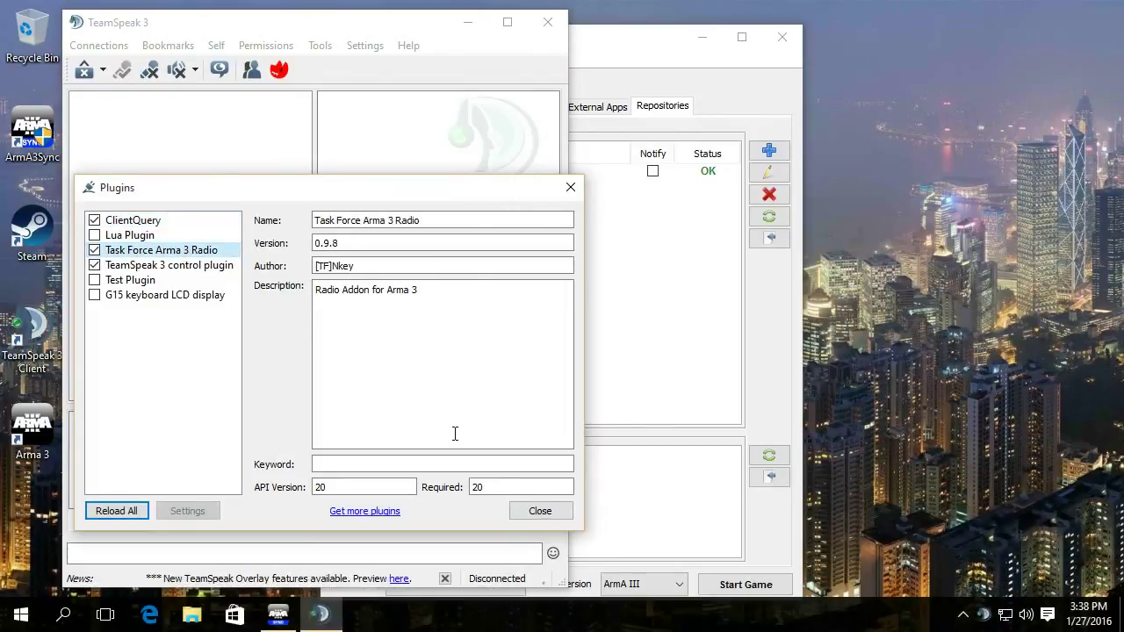
pyautogui.click(540, 511)
# - Connect to the bookmarked Zulu-Alpha server, check the Task Force Radio status of your own client and close TeamSpeak 3
pyautogui.click(167, 44)
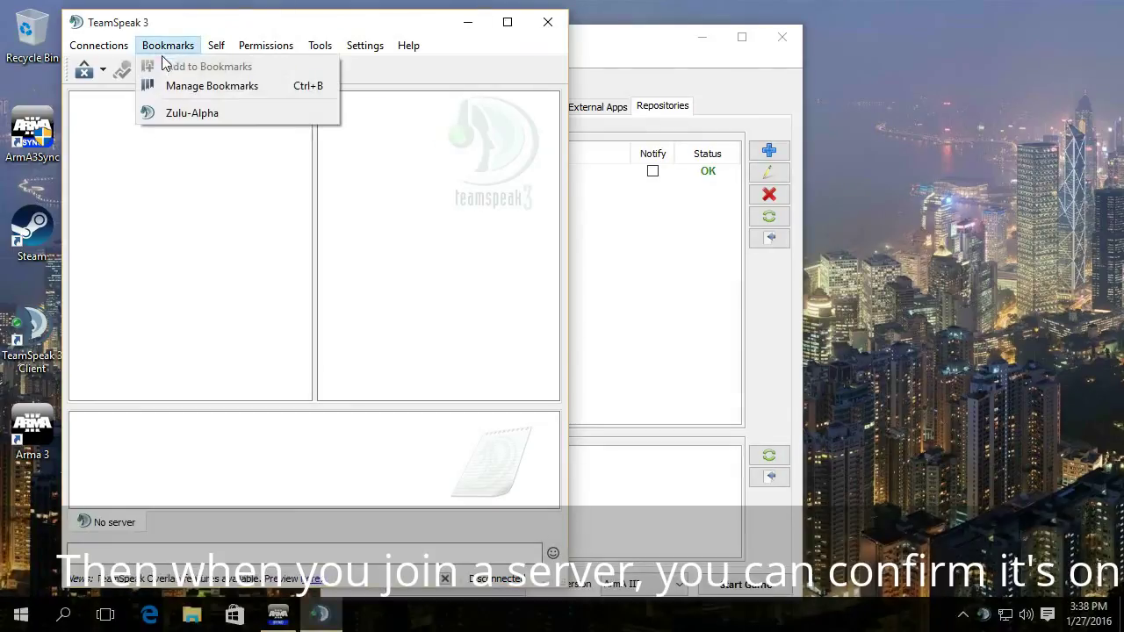
pyautogui.click(175, 110)
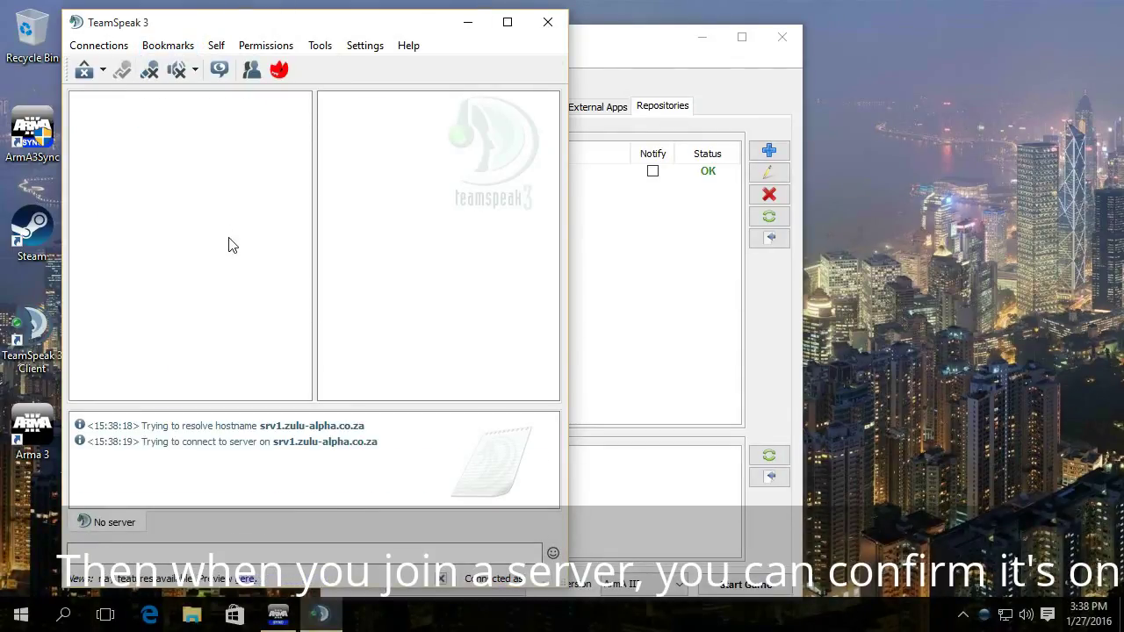
pyautogui.click(146, 147)
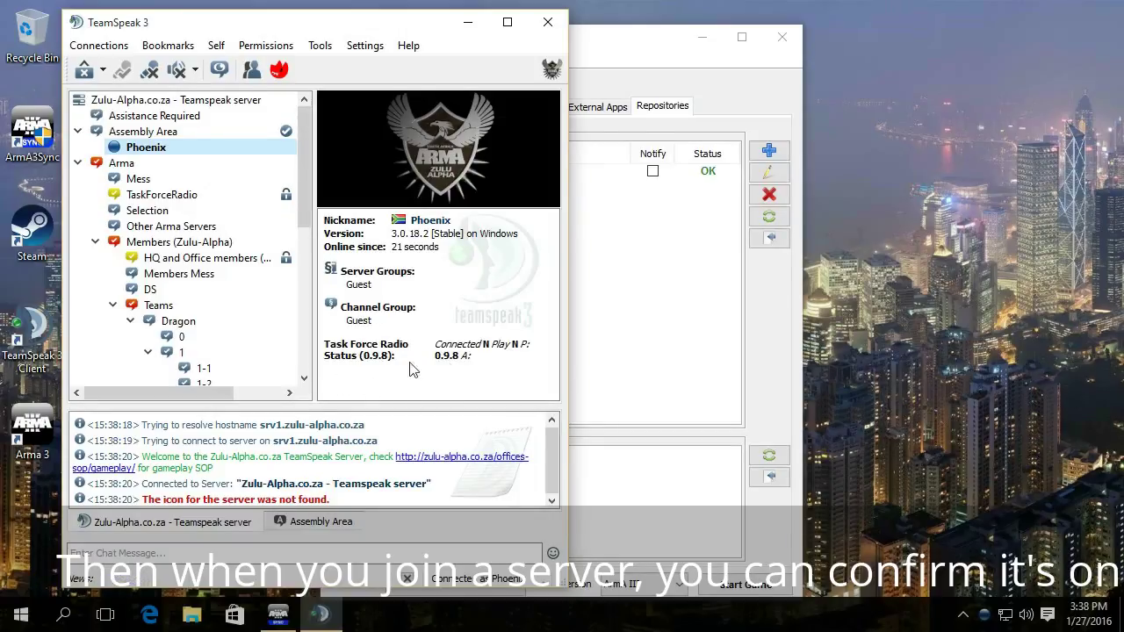
pyautogui.click(548, 21)
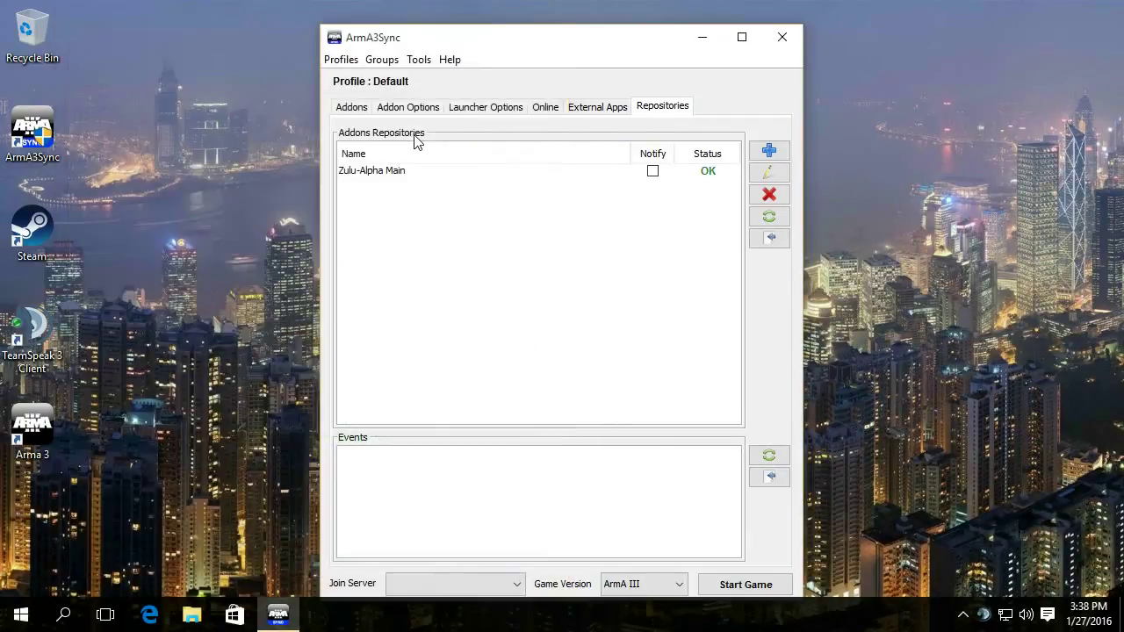
# - Add the Zulu-Alpha Main modset to the ArmA3Sync addon groups and enable all of its addons
pyautogui.click(351, 107)
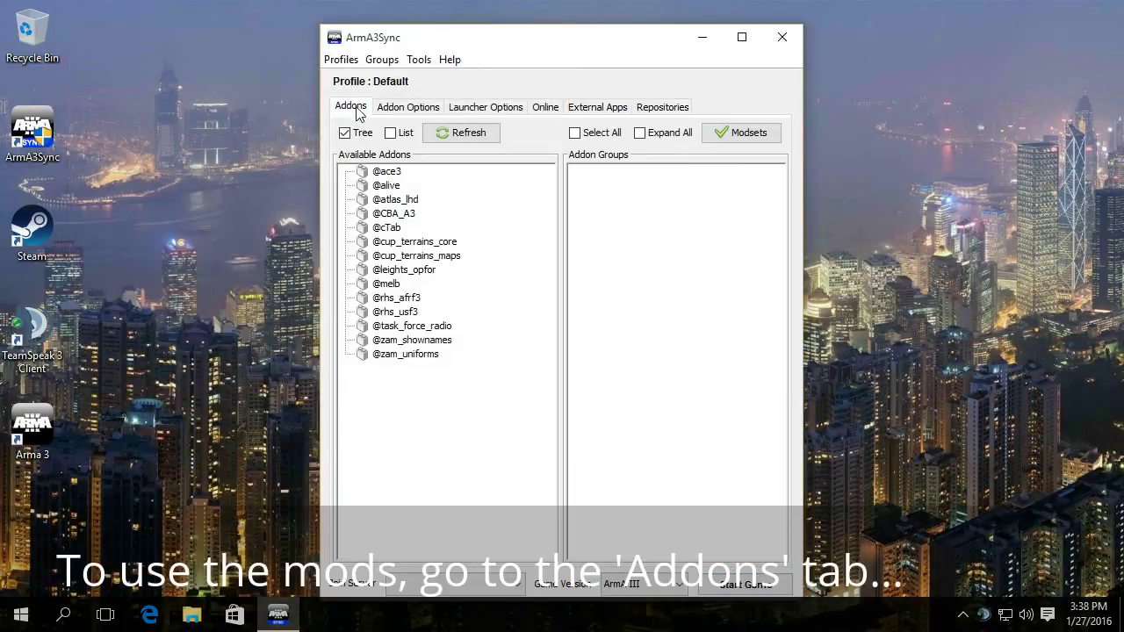
pyautogui.click(734, 136)
pyautogui.click(414, 187)
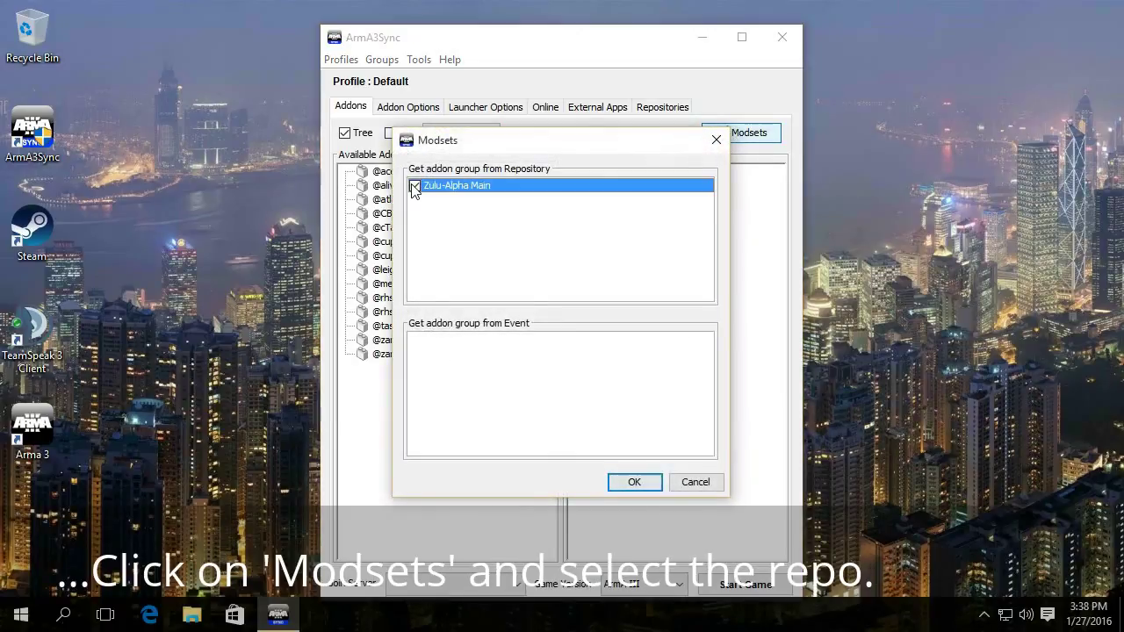
pyautogui.click(635, 482)
pyautogui.click(576, 173)
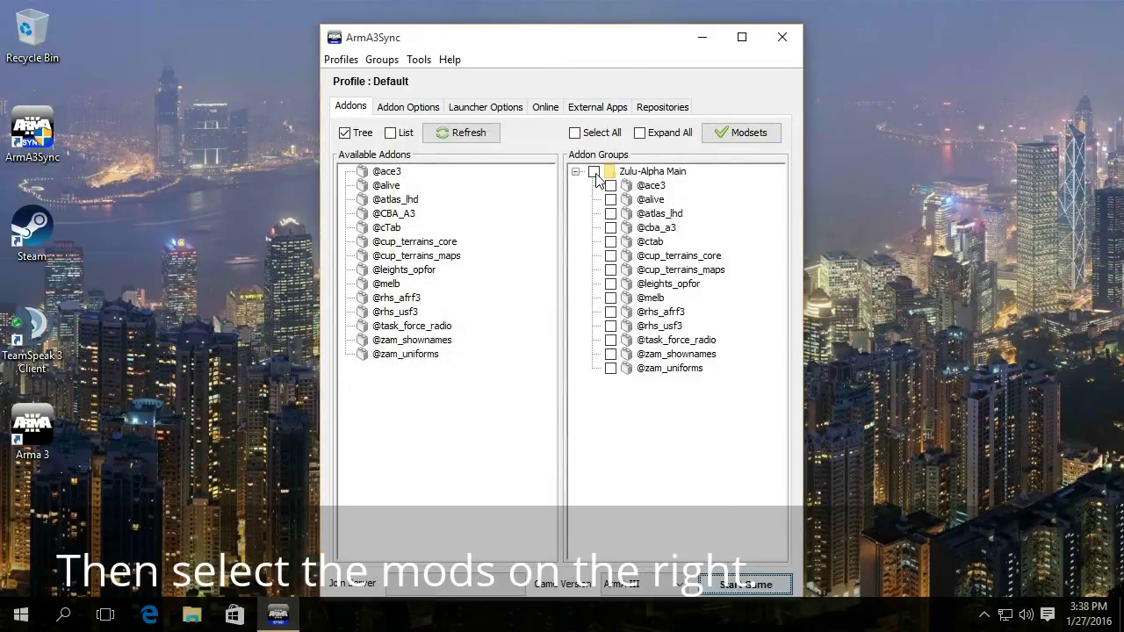
pyautogui.click(594, 172)
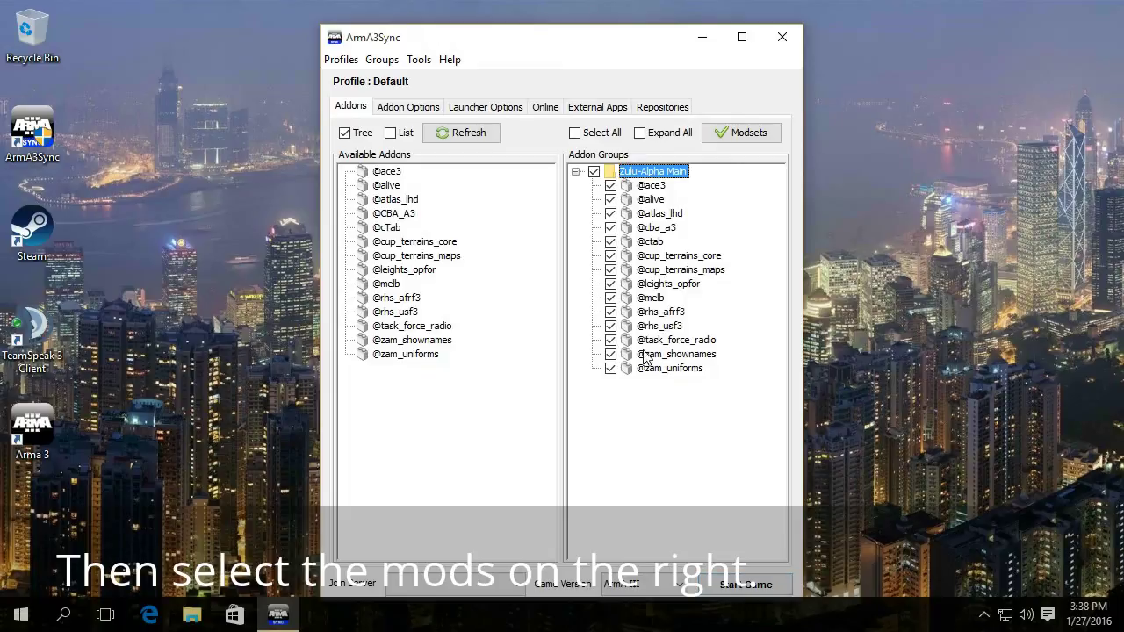
# - Choose Zulu-Alpha.co.za - Main as the server to join and start the game
pyautogui.click(516, 579)
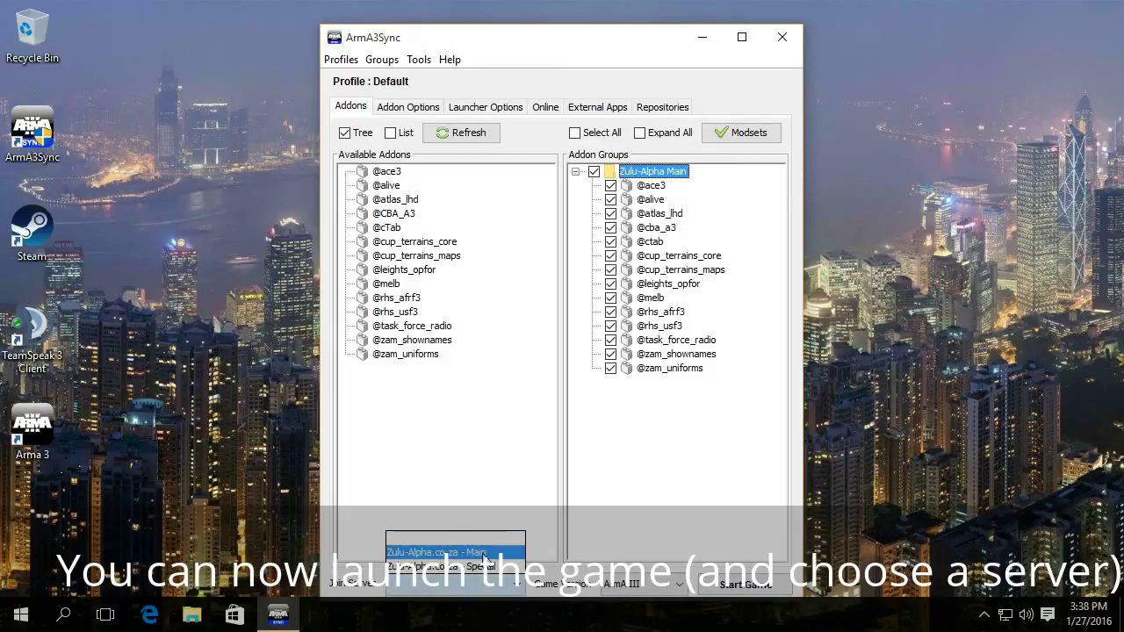
pyautogui.click(482, 560)
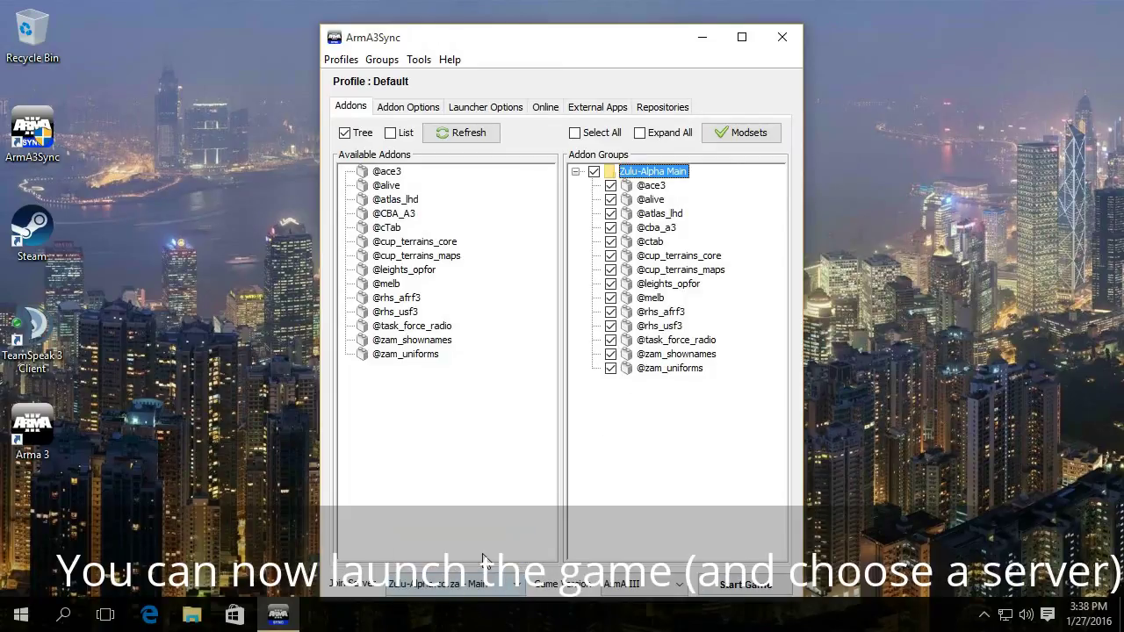
pyautogui.click(743, 585)
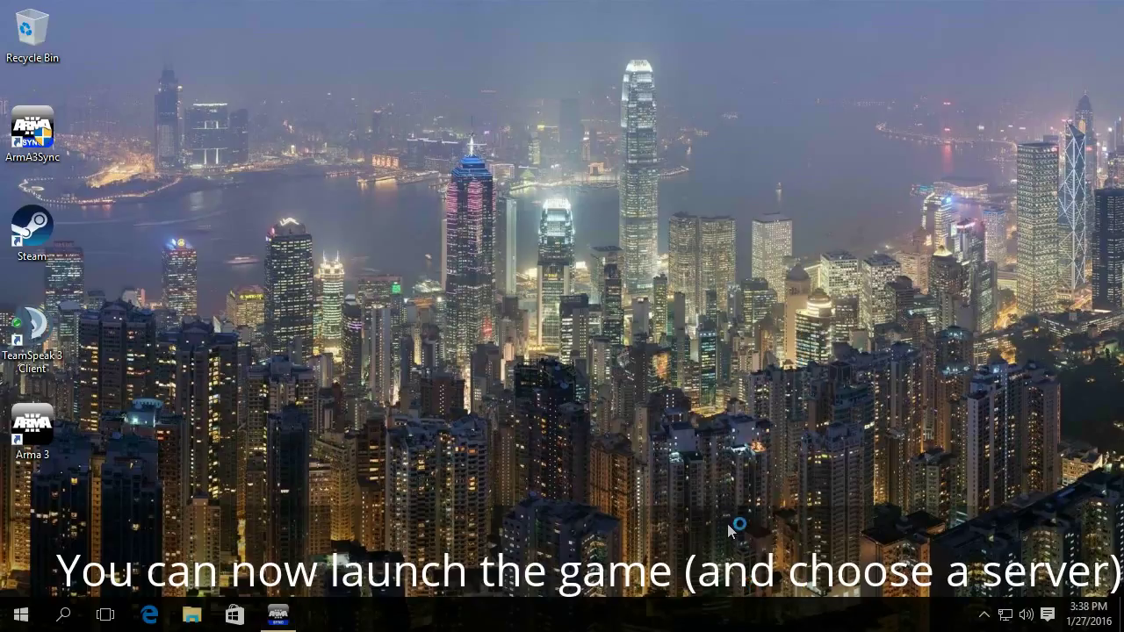